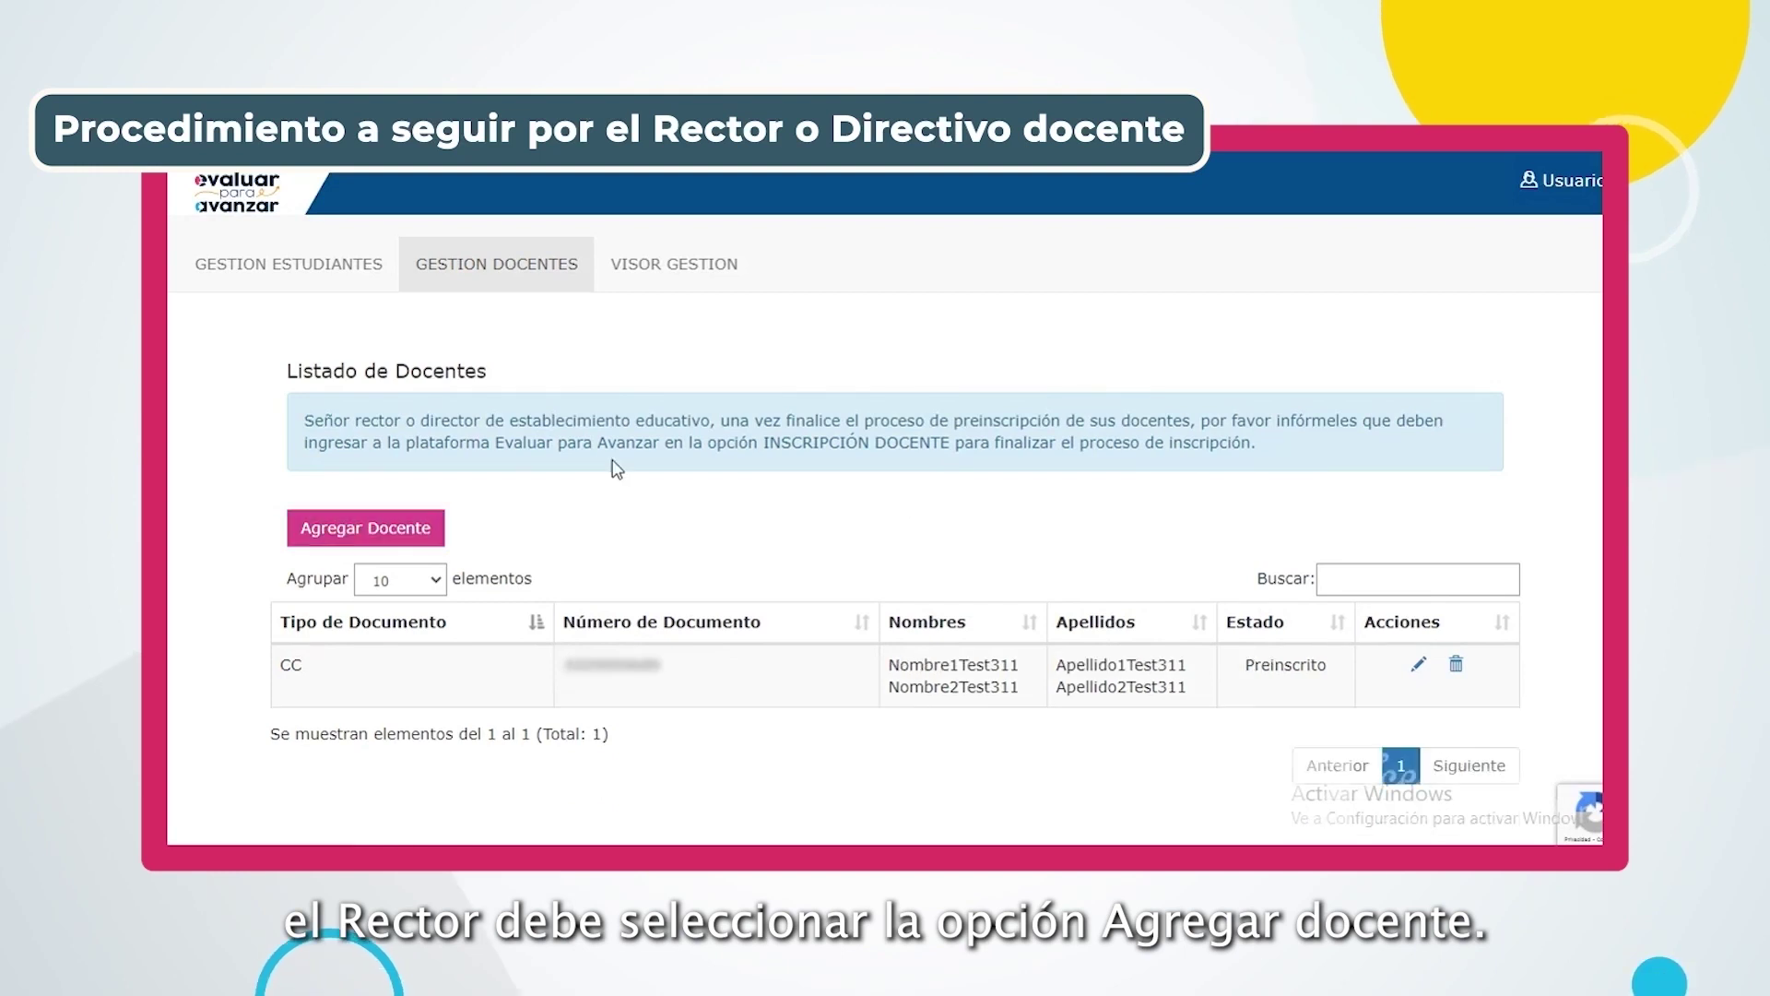
Validate a teacher's Cédula de ciudadanía number in a new Datos Docente form, then discard the form
click(372, 530)
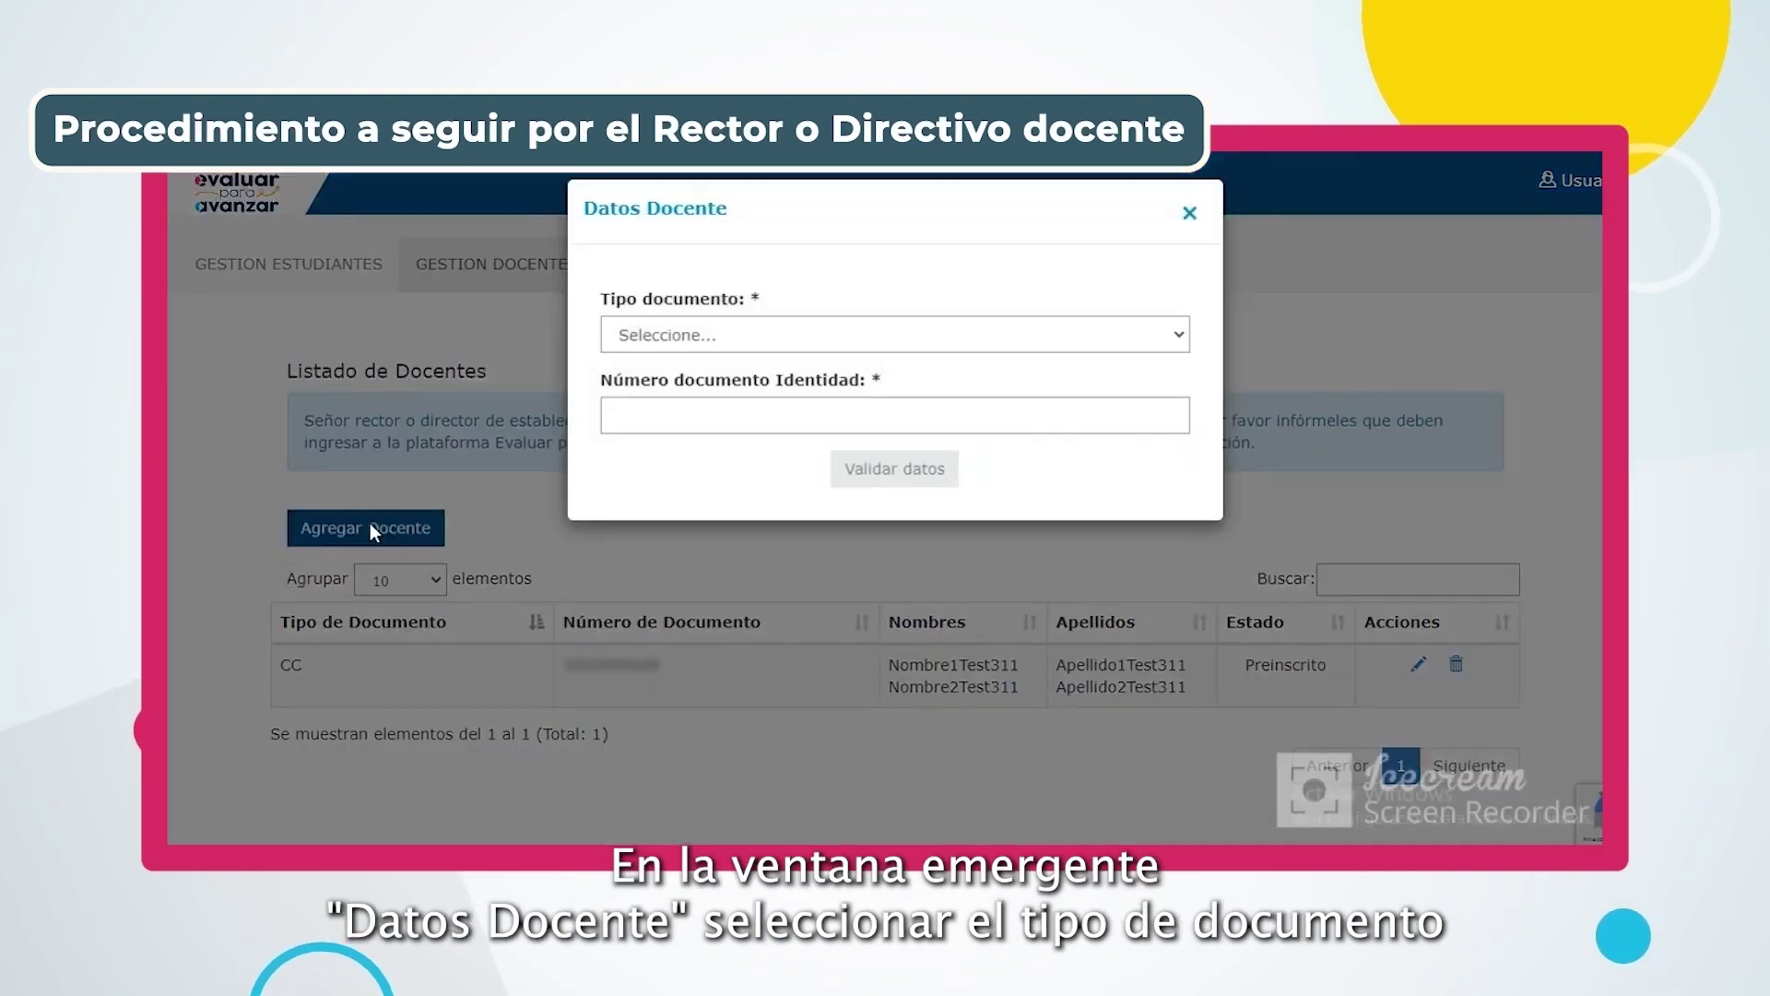
click(688, 334)
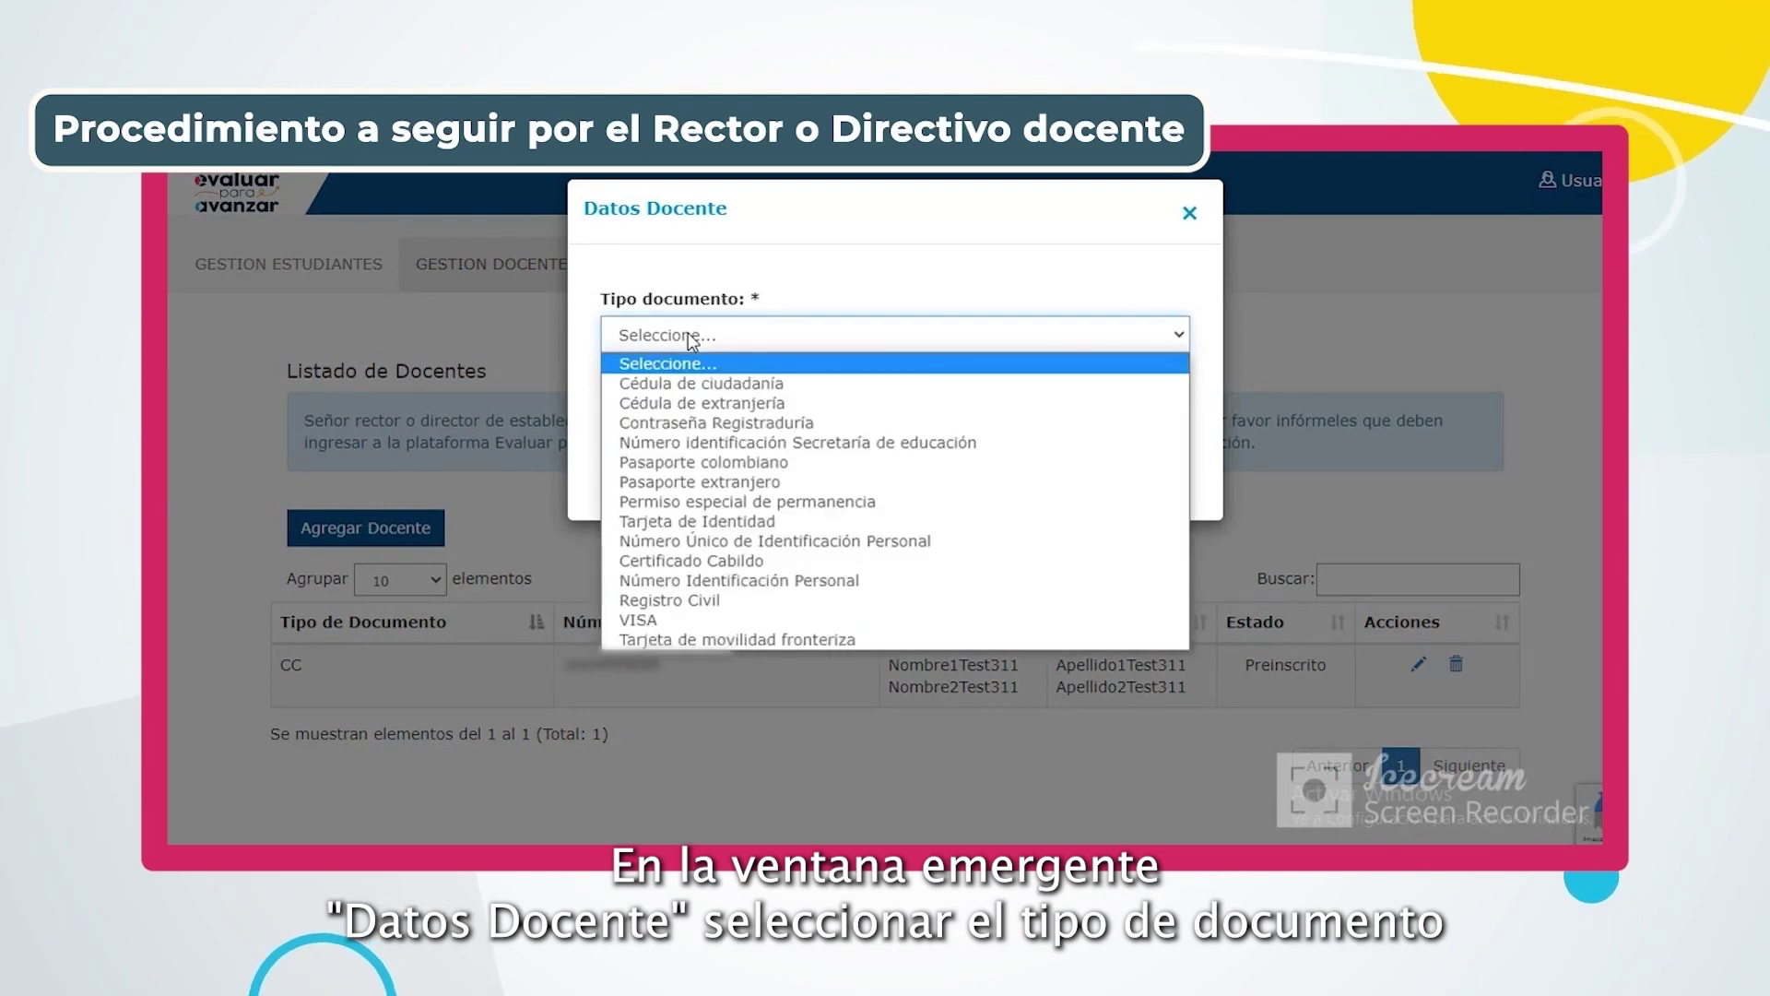
click(690, 383)
click(678, 412)
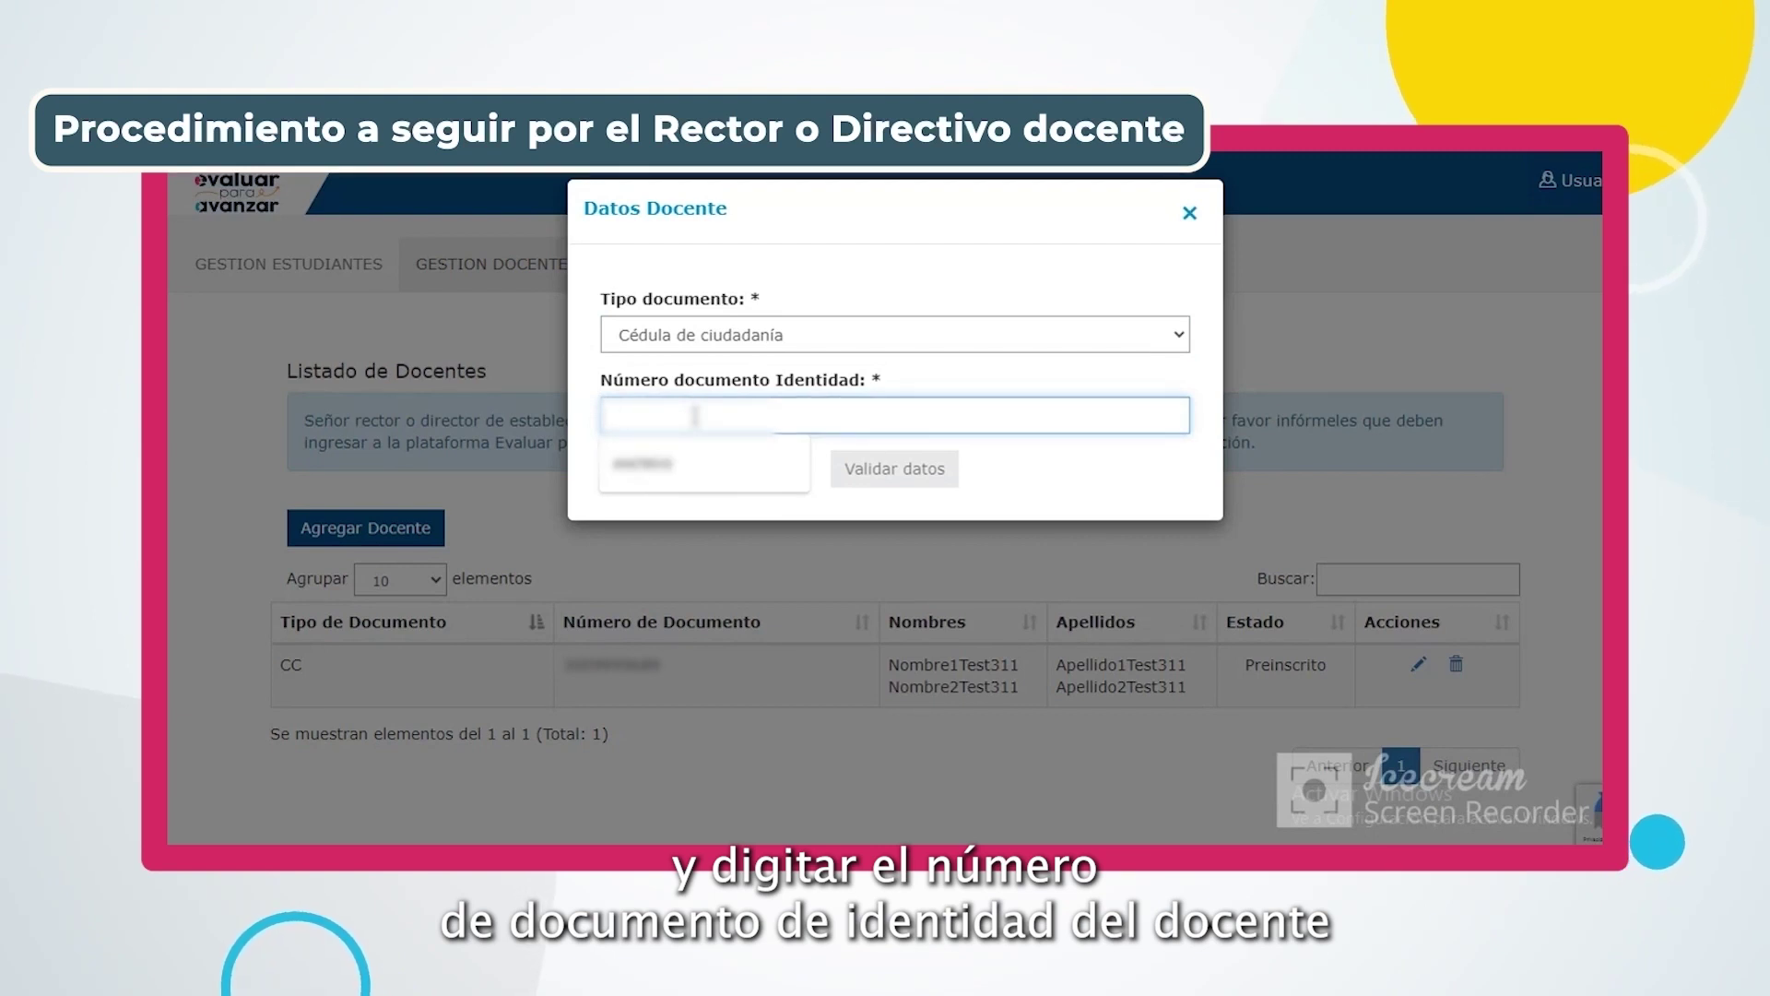
text(12345678)
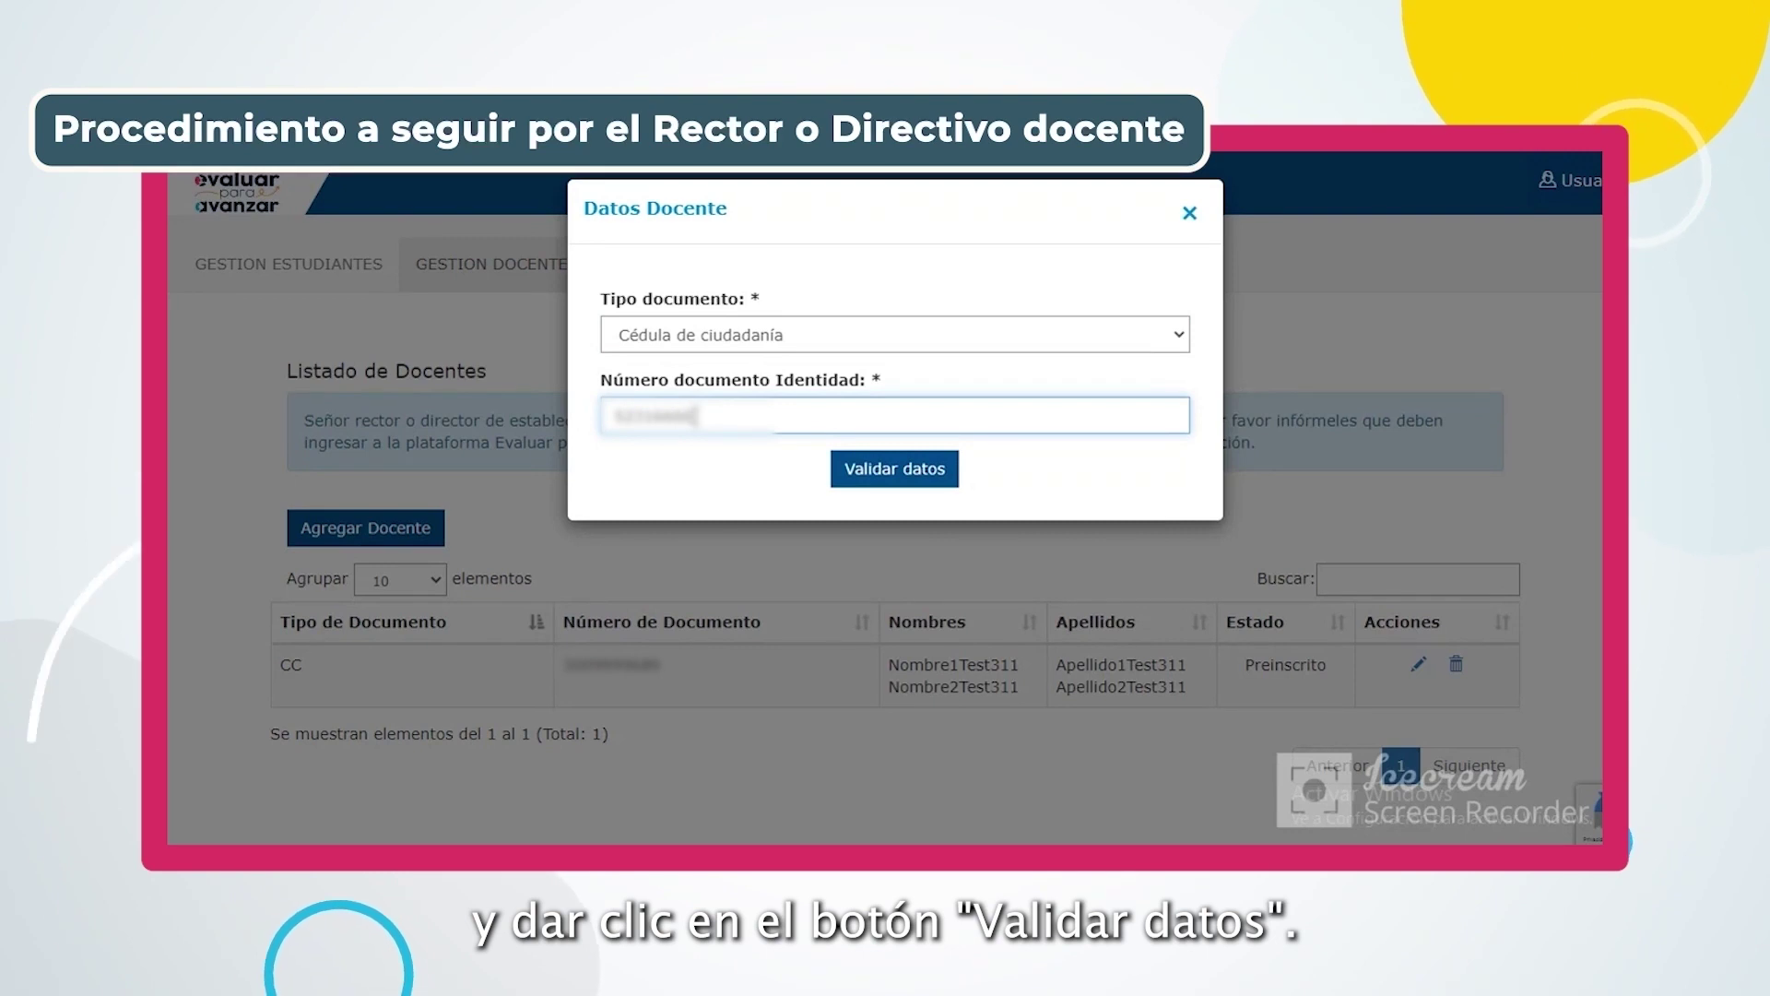
click(870, 472)
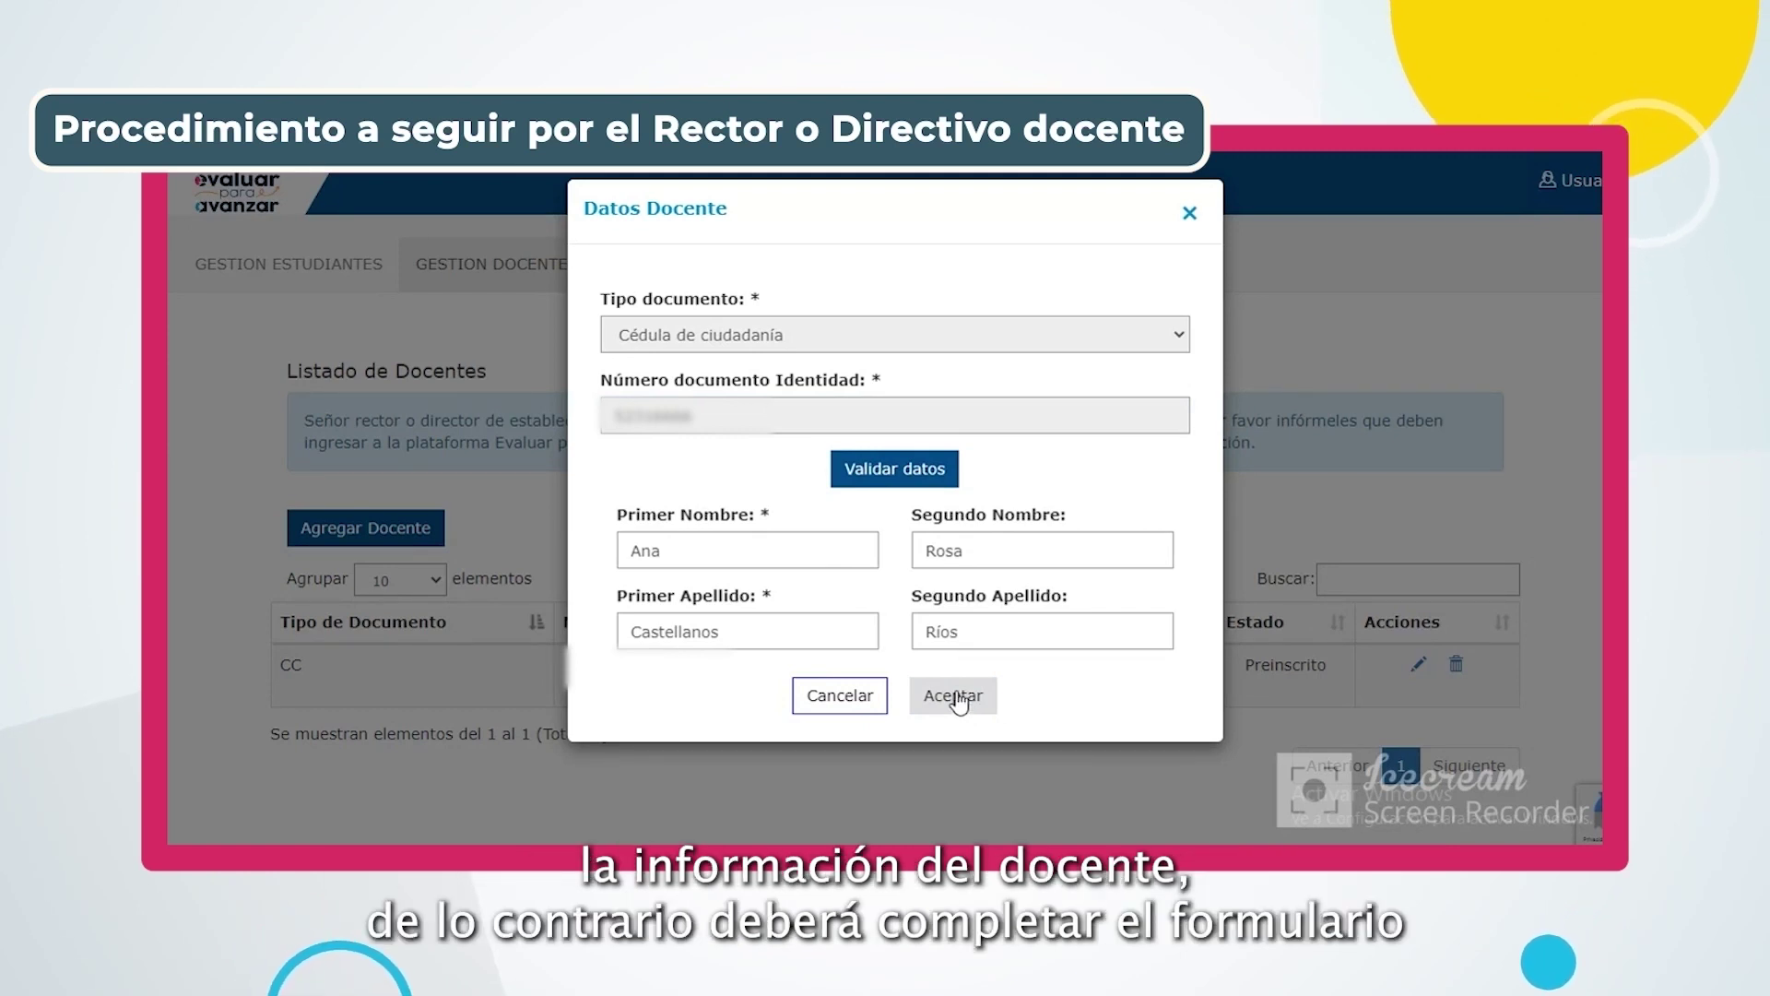
click(835, 697)
In a fresh add-teacher form, choose Cédula de ciudadanía and validate the teacher's ID number
click(403, 528)
click(706, 328)
click(712, 384)
click(690, 412)
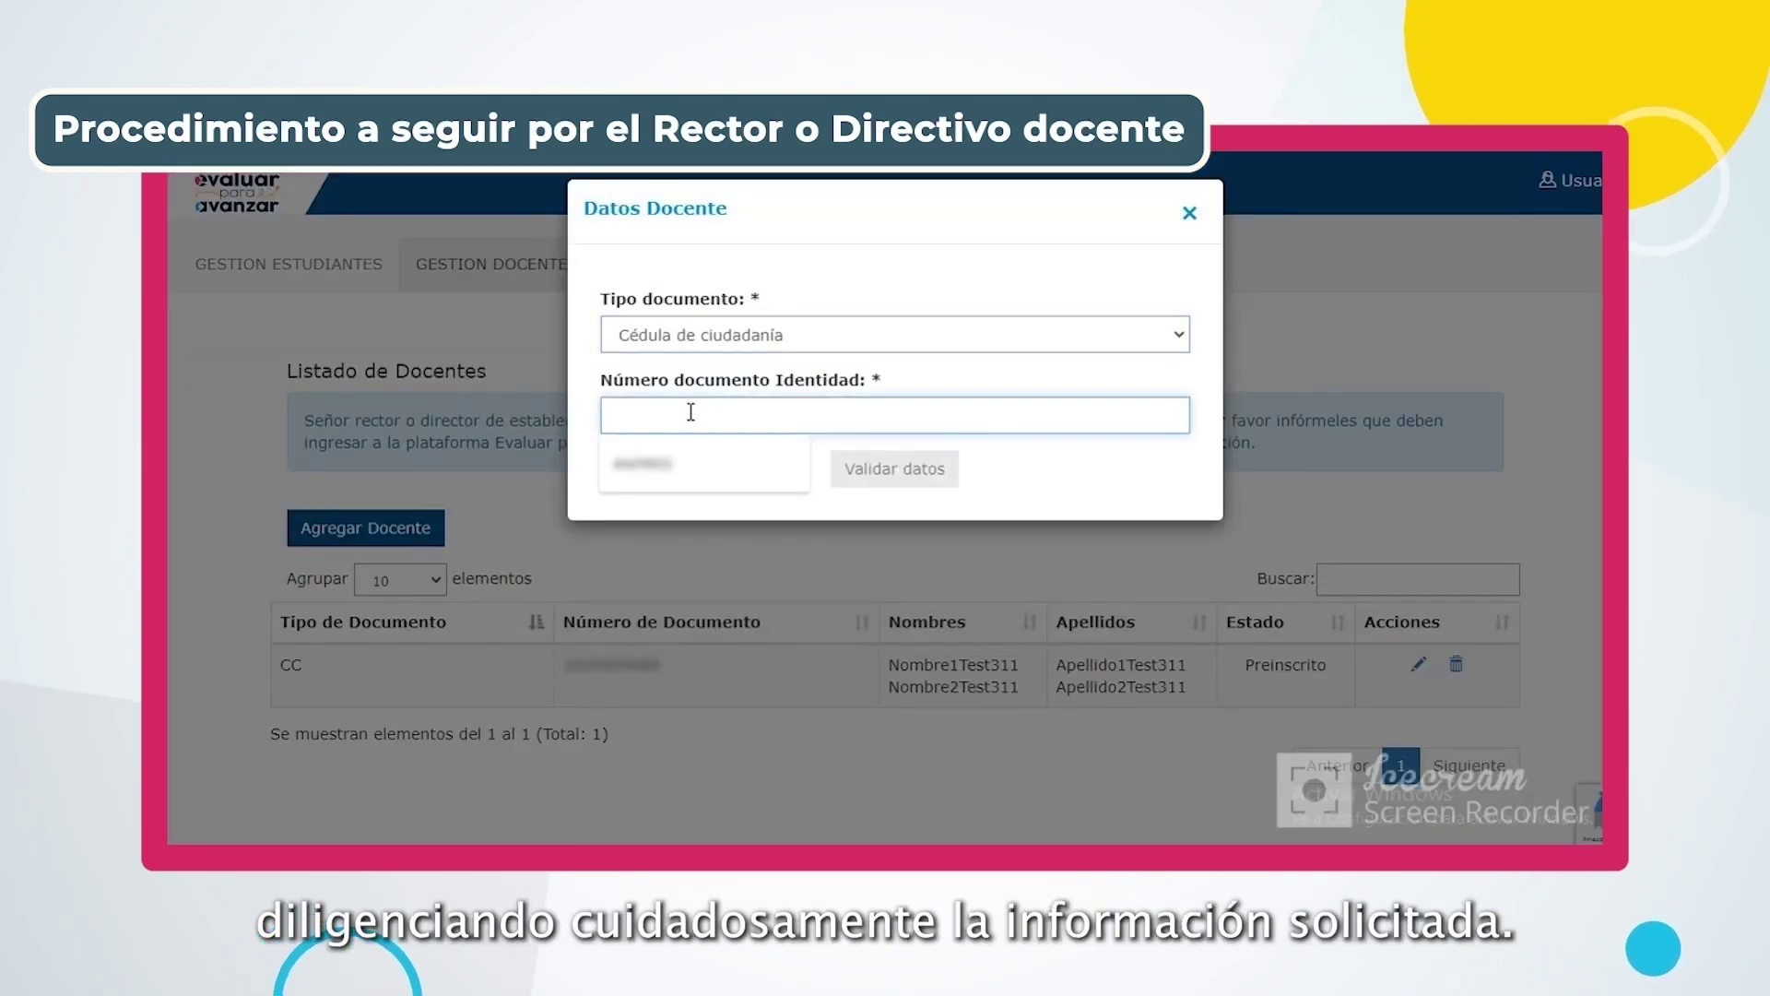
key(Down)
key(Return)
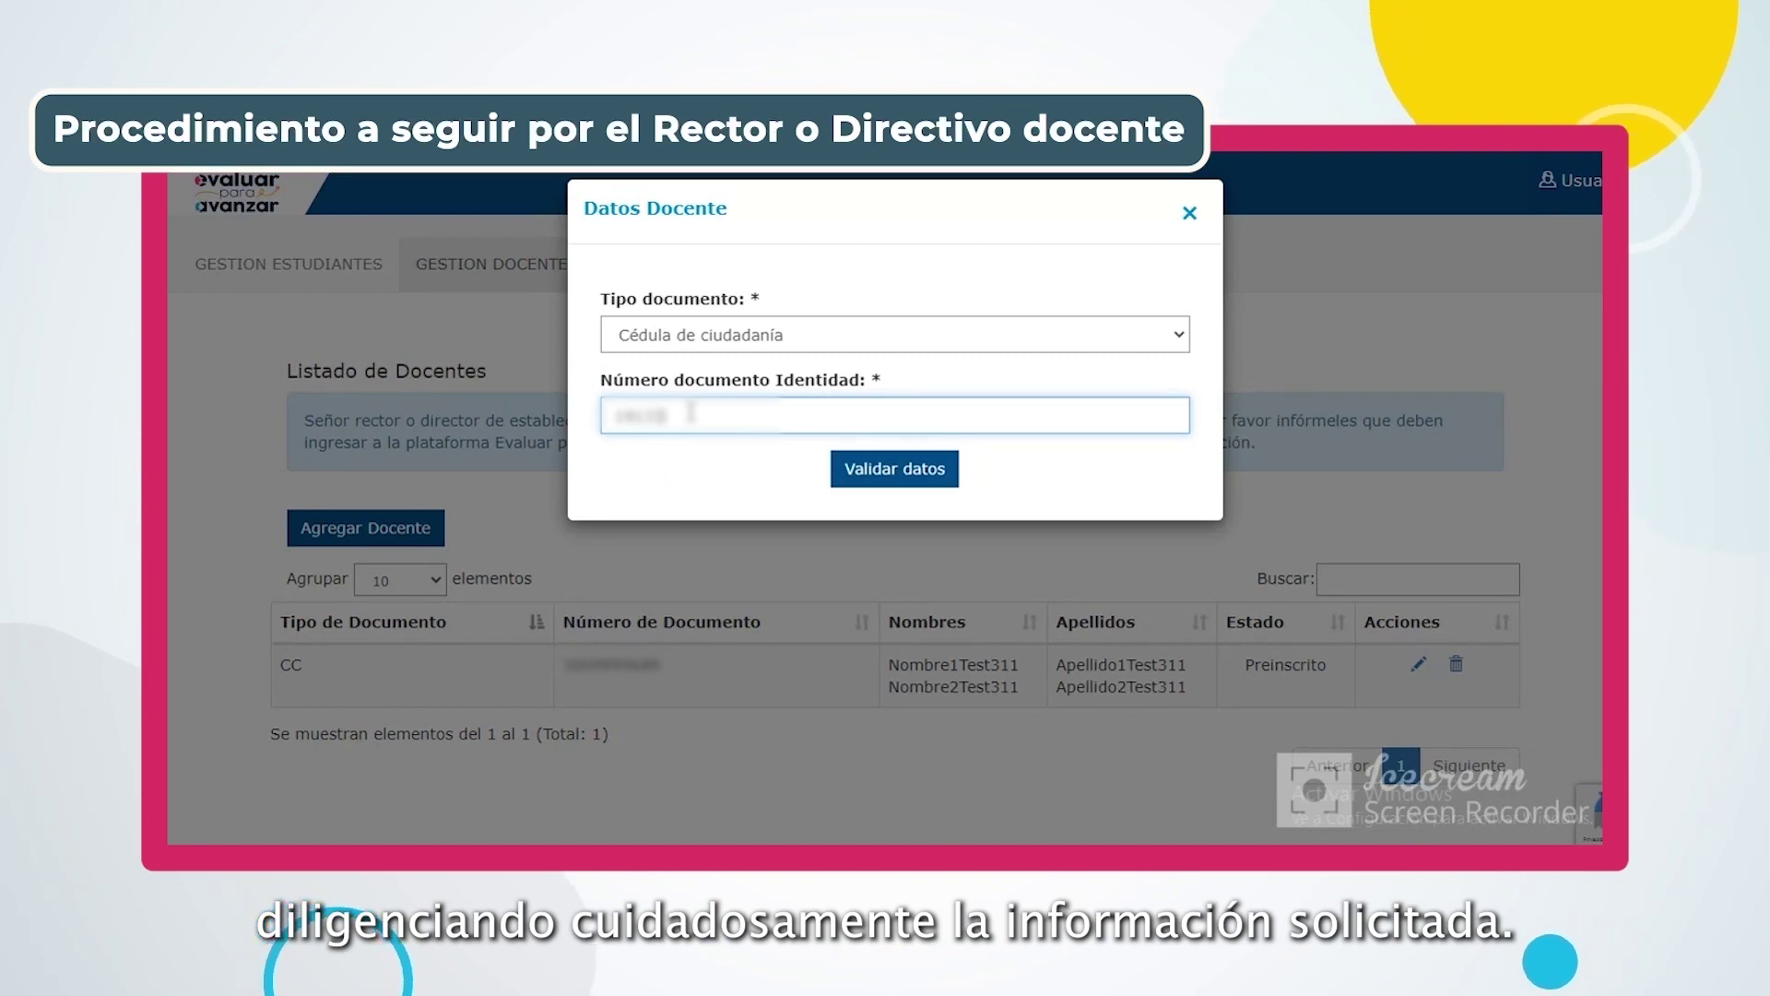
text(000)
click(839, 470)
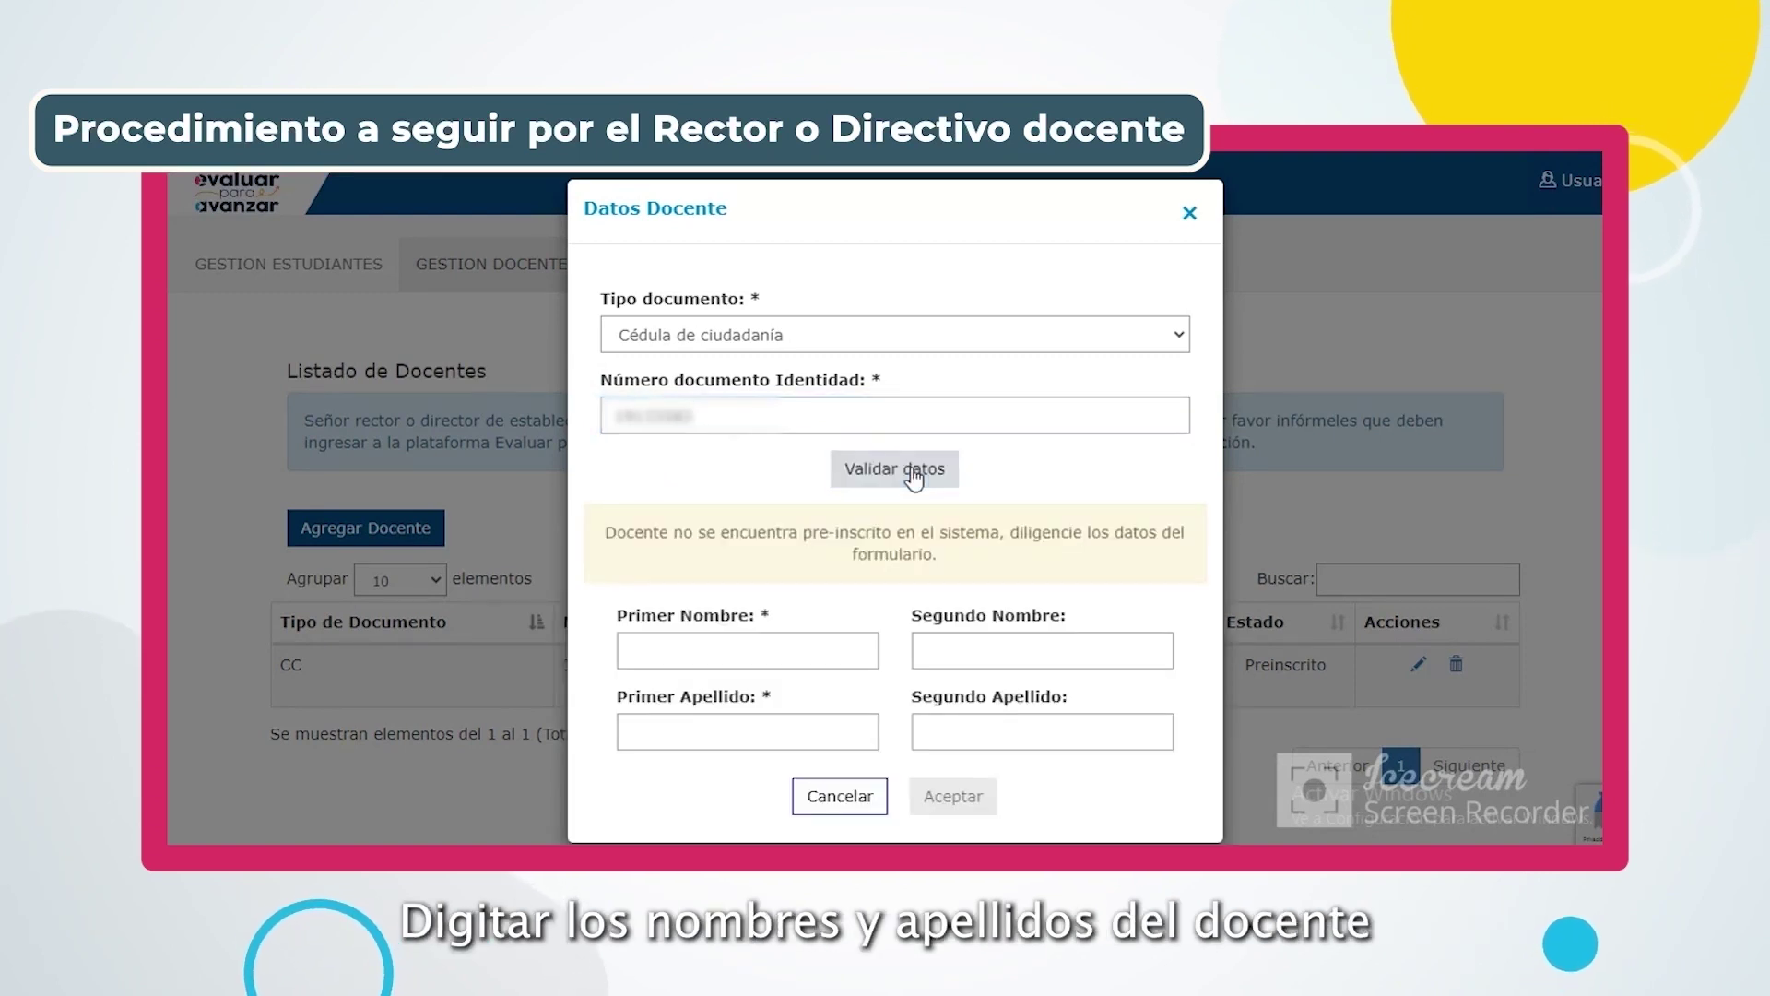
Fill in the teacher's first and second names and both surnames, then save with Aceptar
click(646, 651)
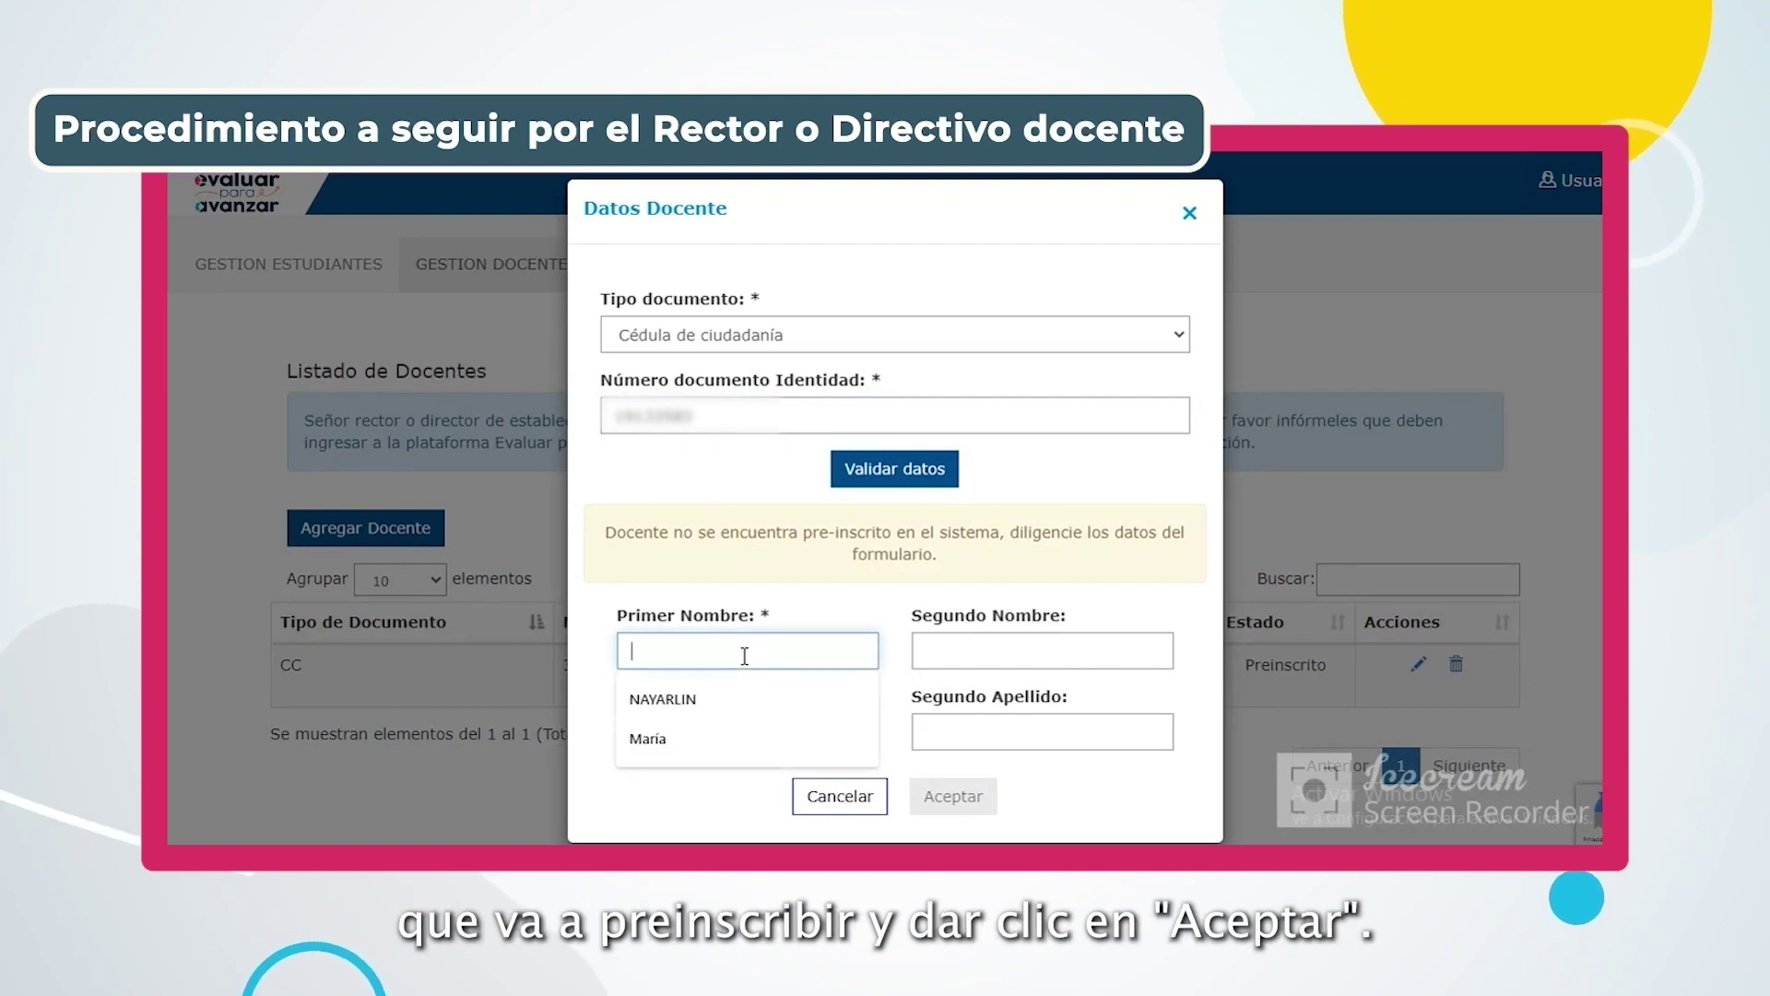
click(654, 749)
click(931, 650)
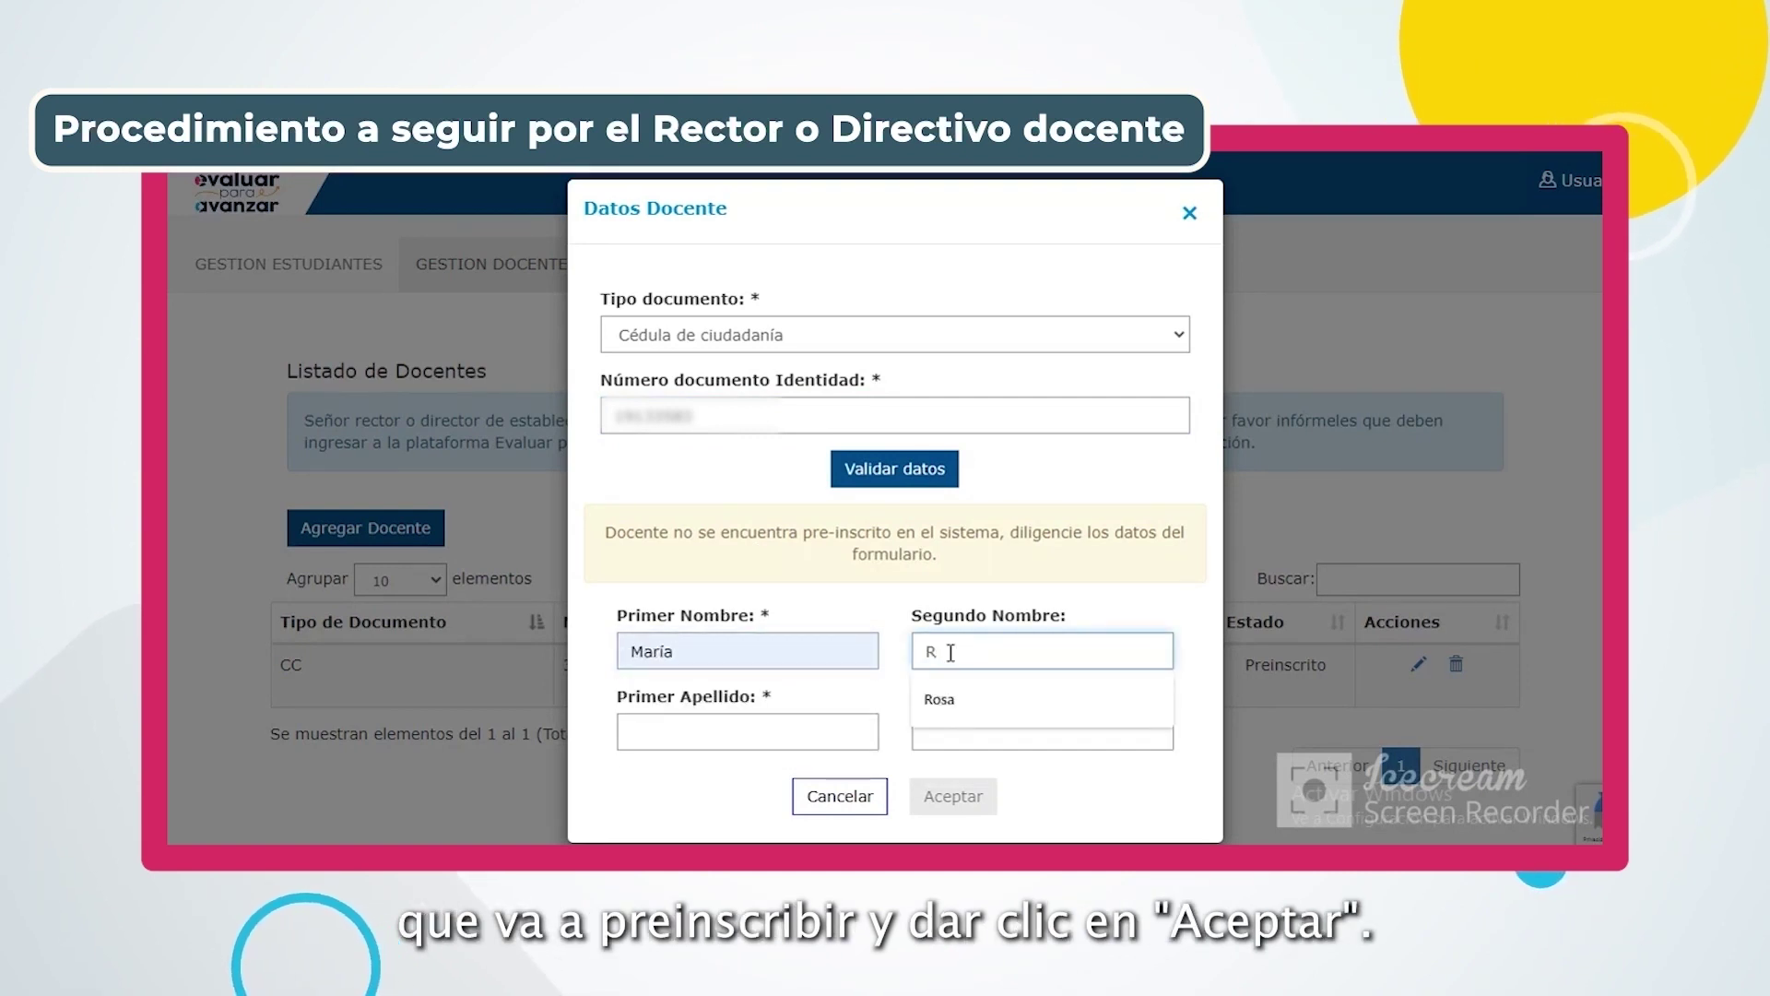
click(689, 721)
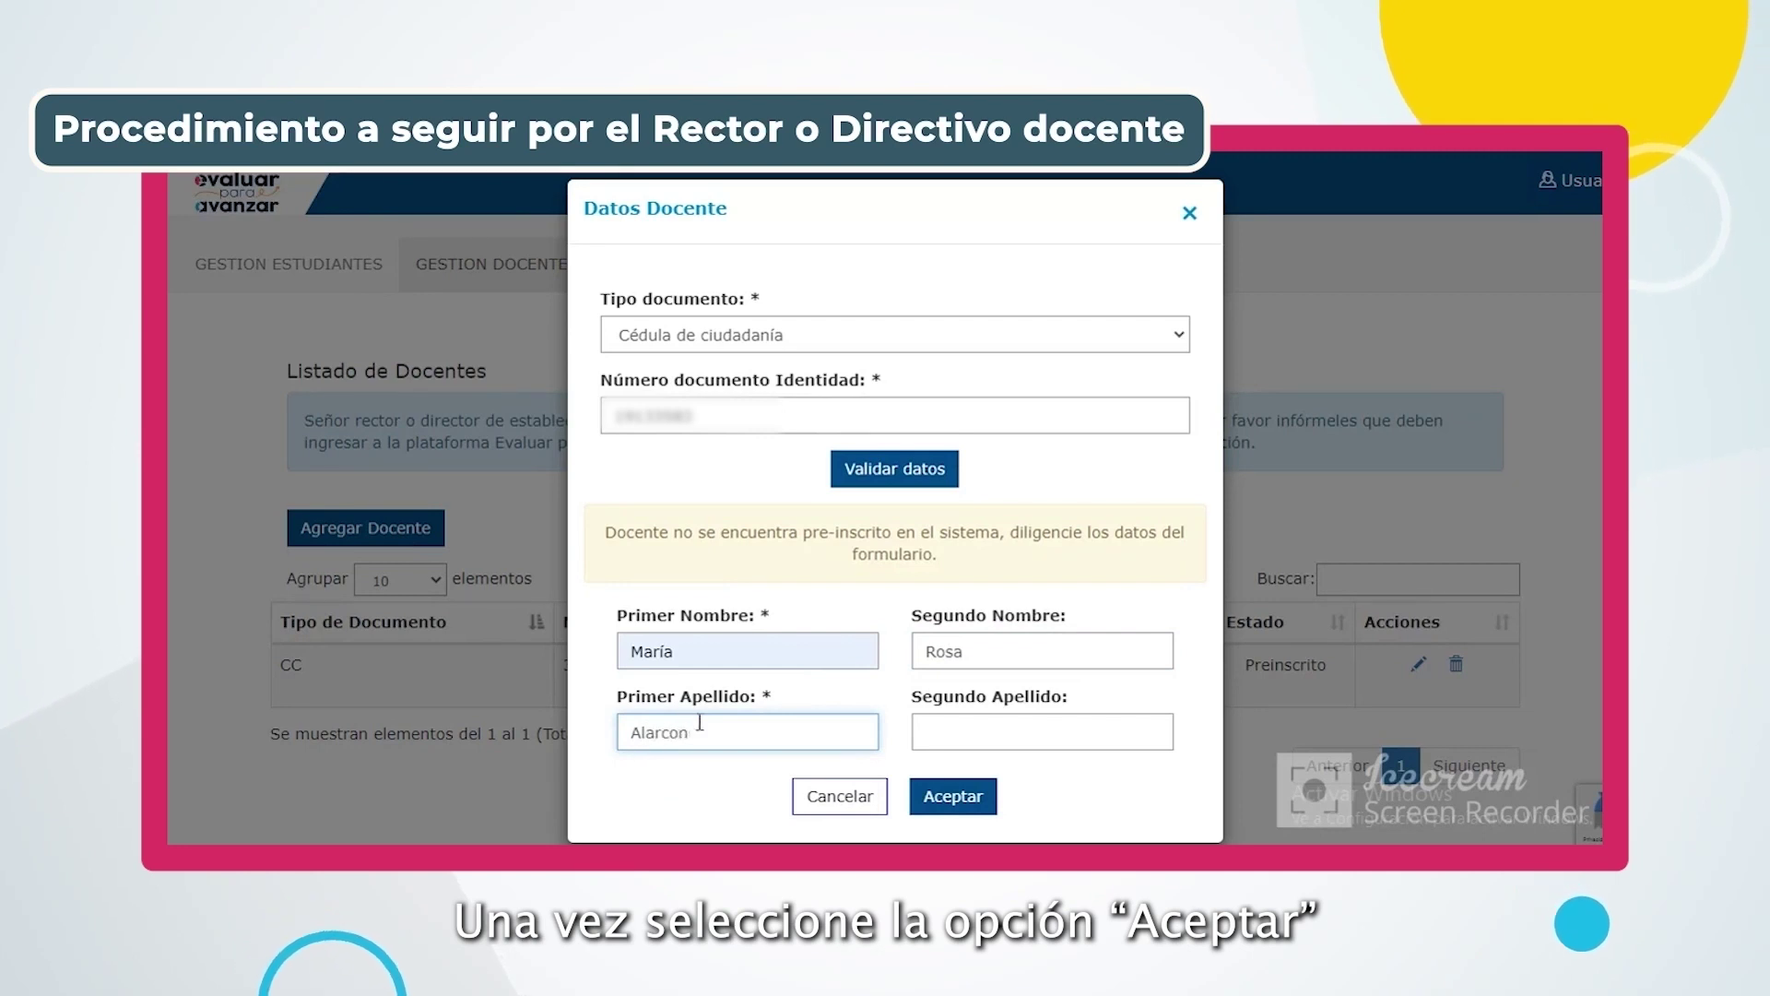
click(977, 731)
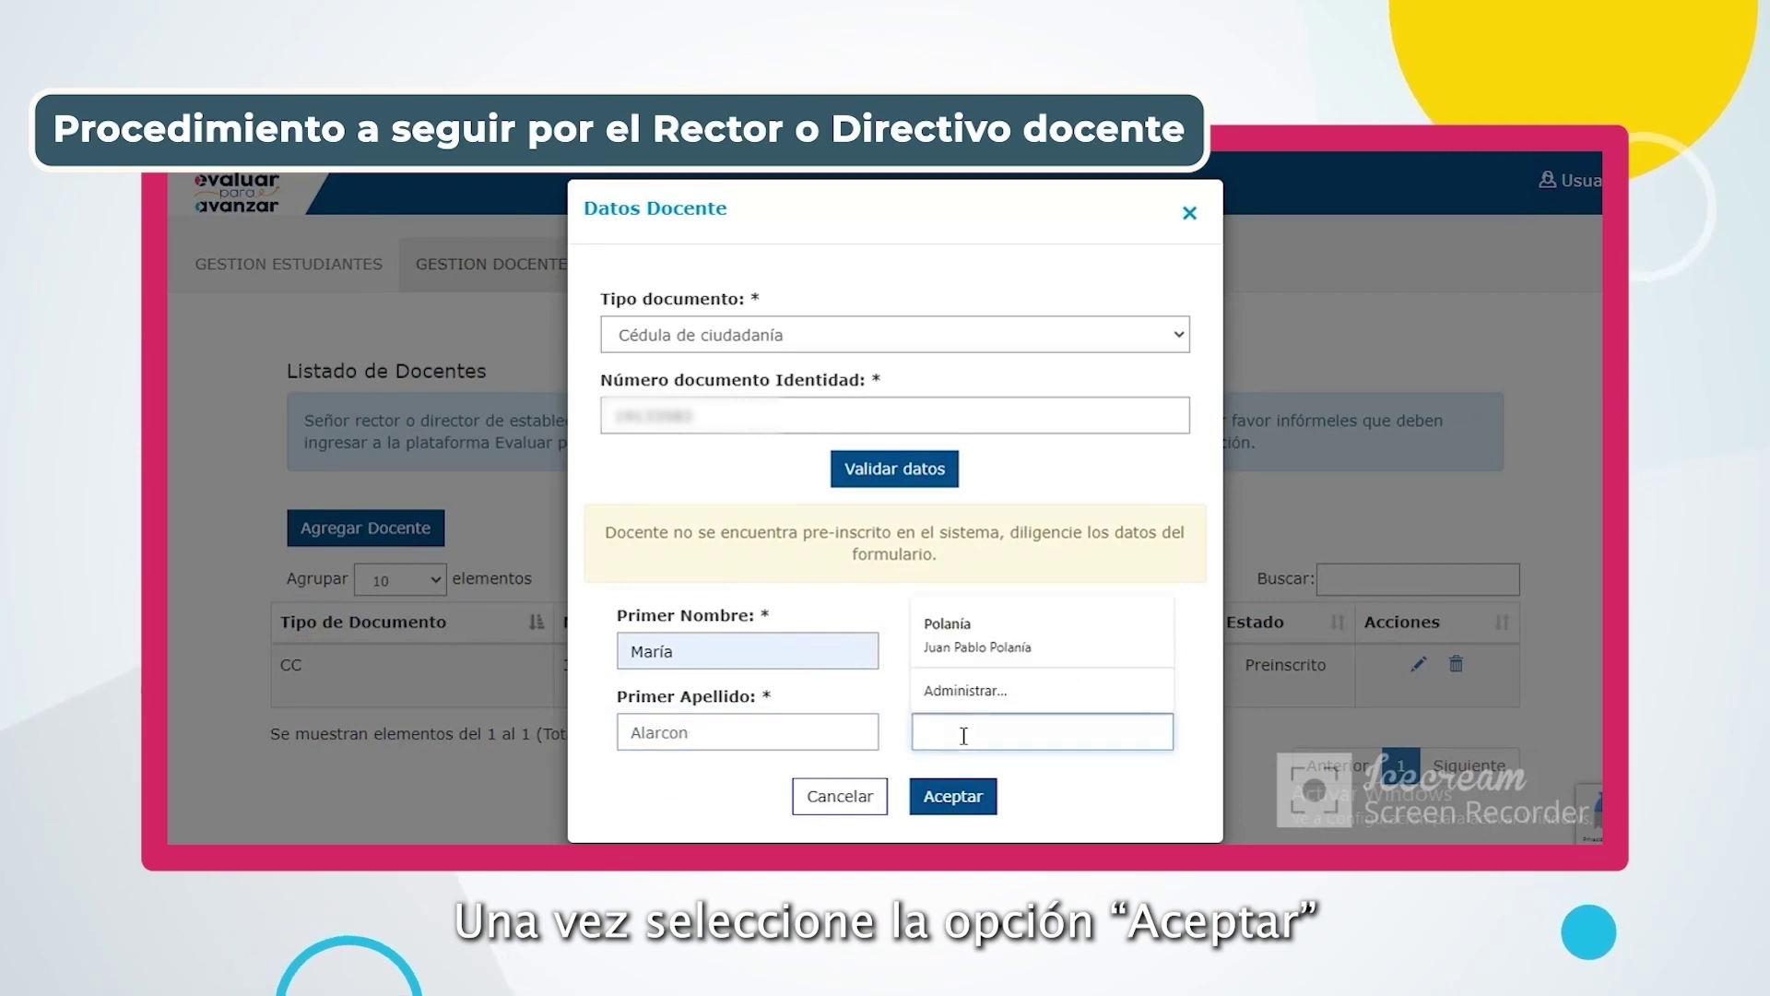
click(938, 798)
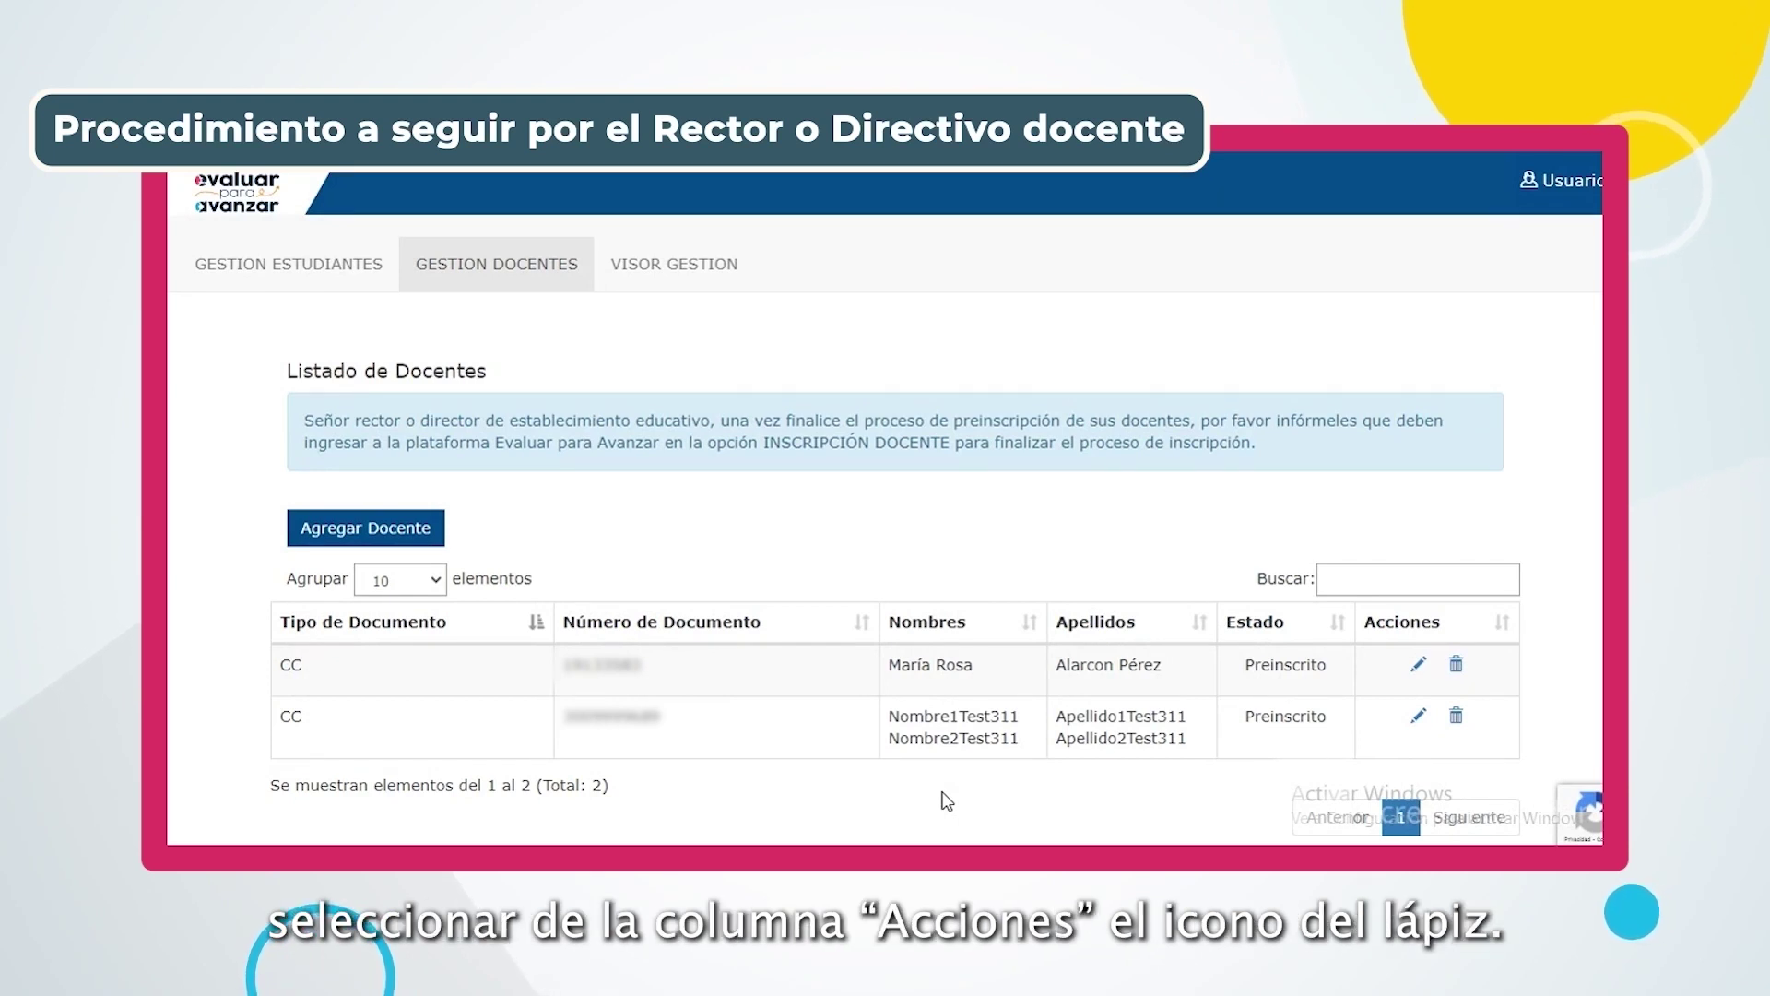
Edit the first-row teacher, replace the Primer Apellido with the corrected surname, and save
click(1418, 651)
click(711, 553)
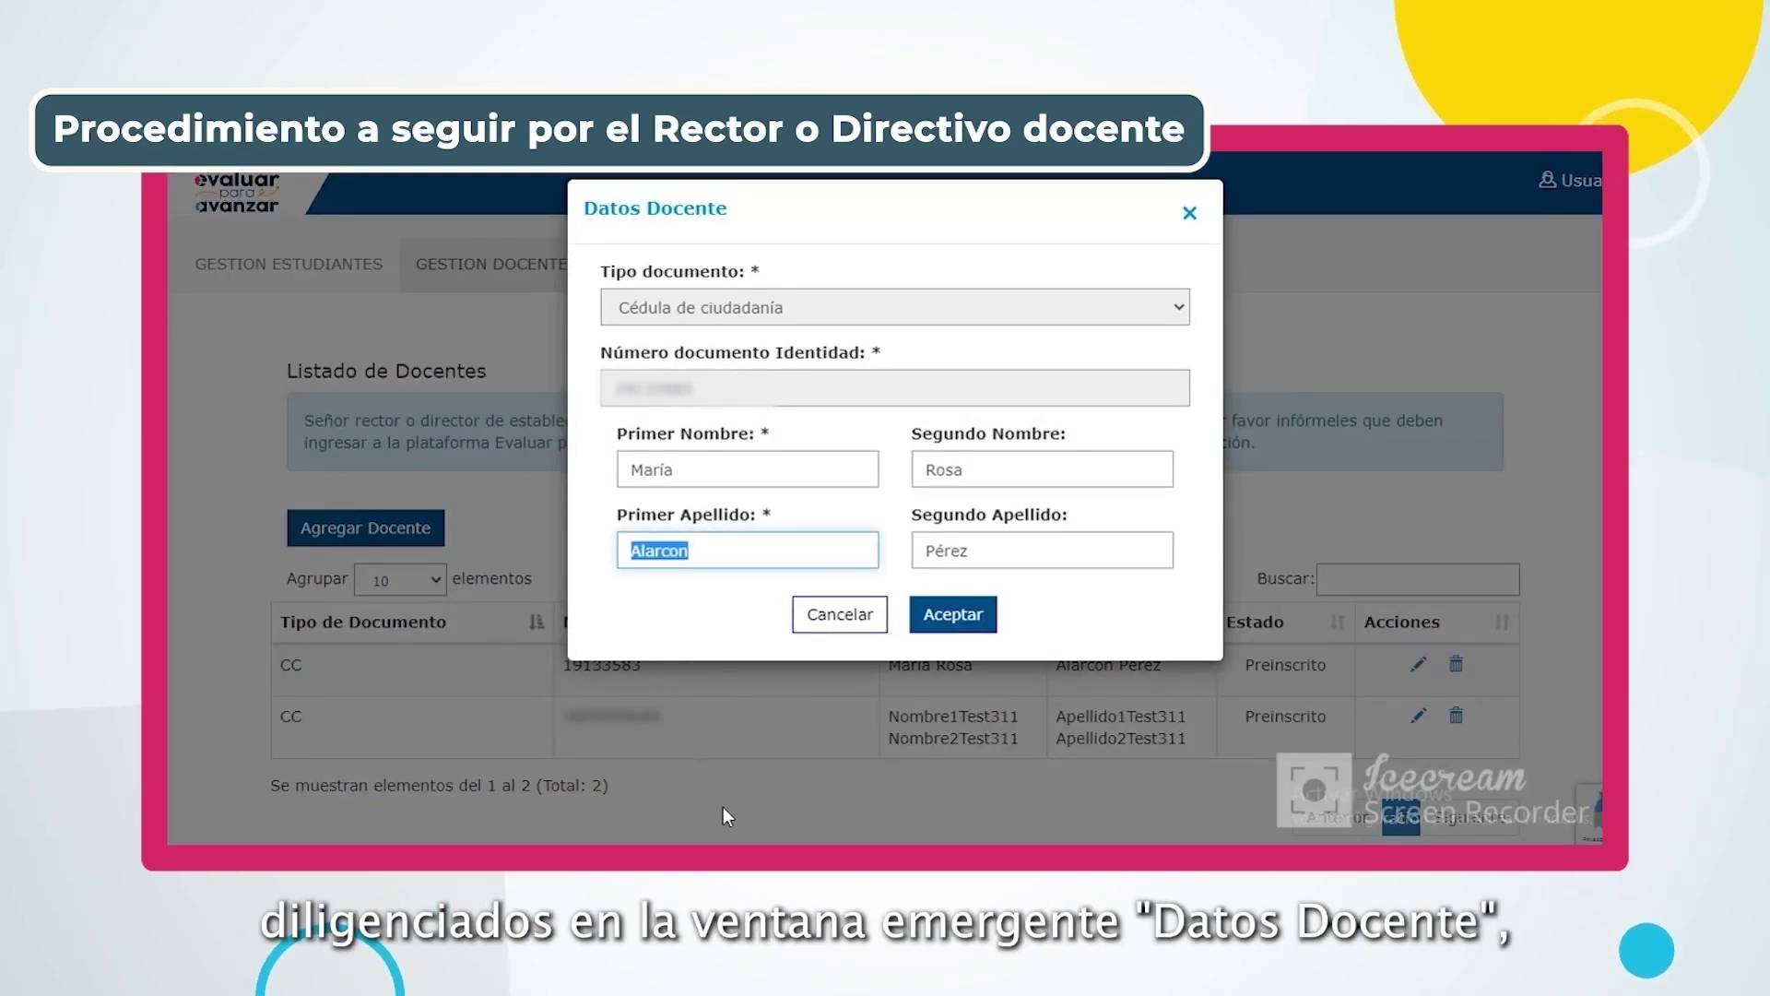
text(Núñez)
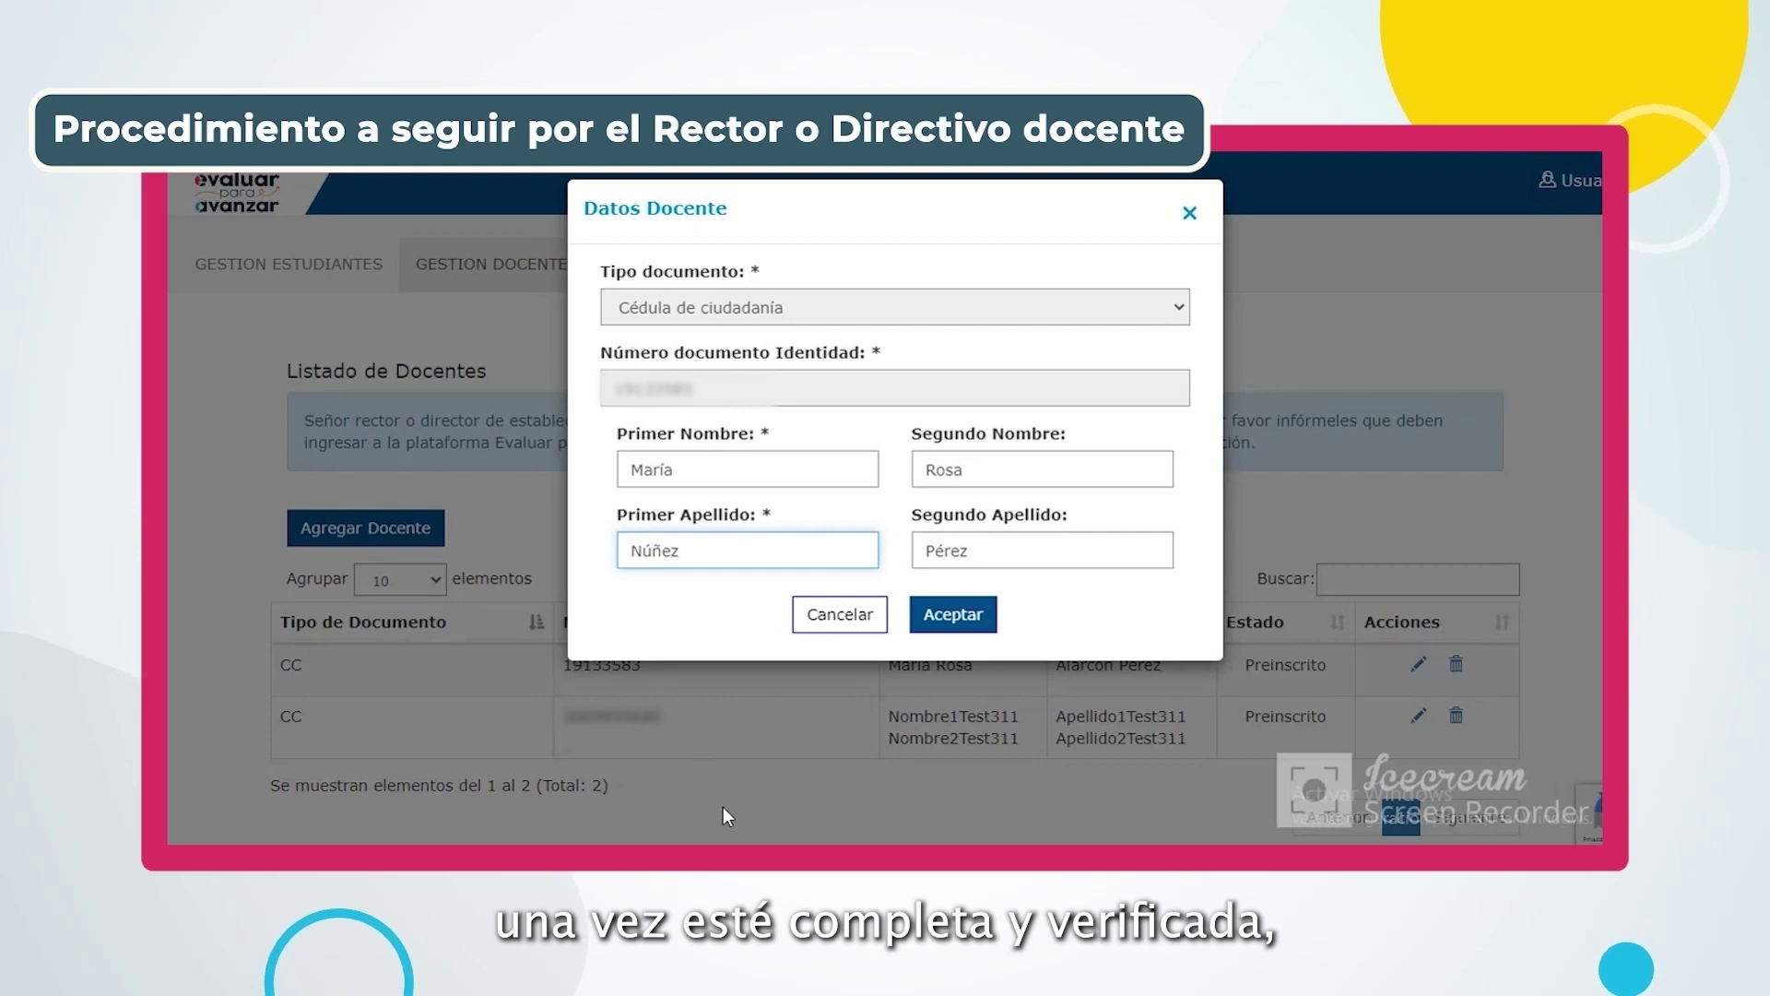
click(955, 614)
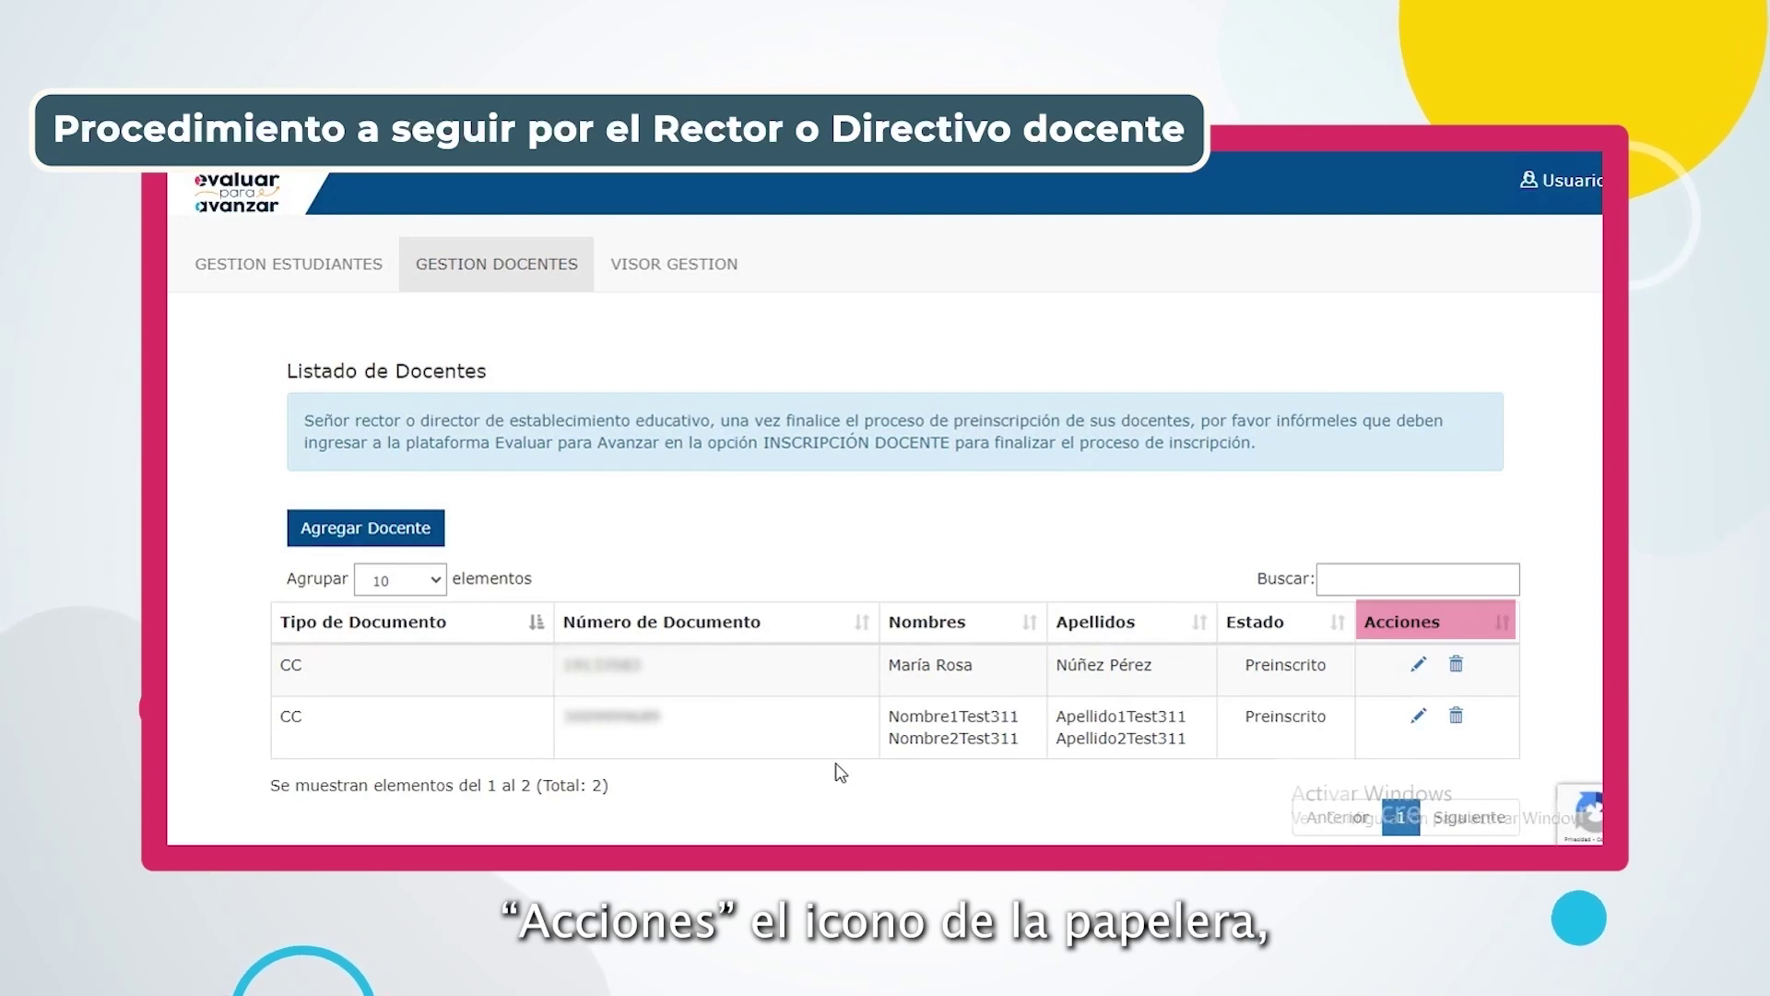
Delete the first-row teacher and confirm in the Eliminar Docente dialog
click(1456, 663)
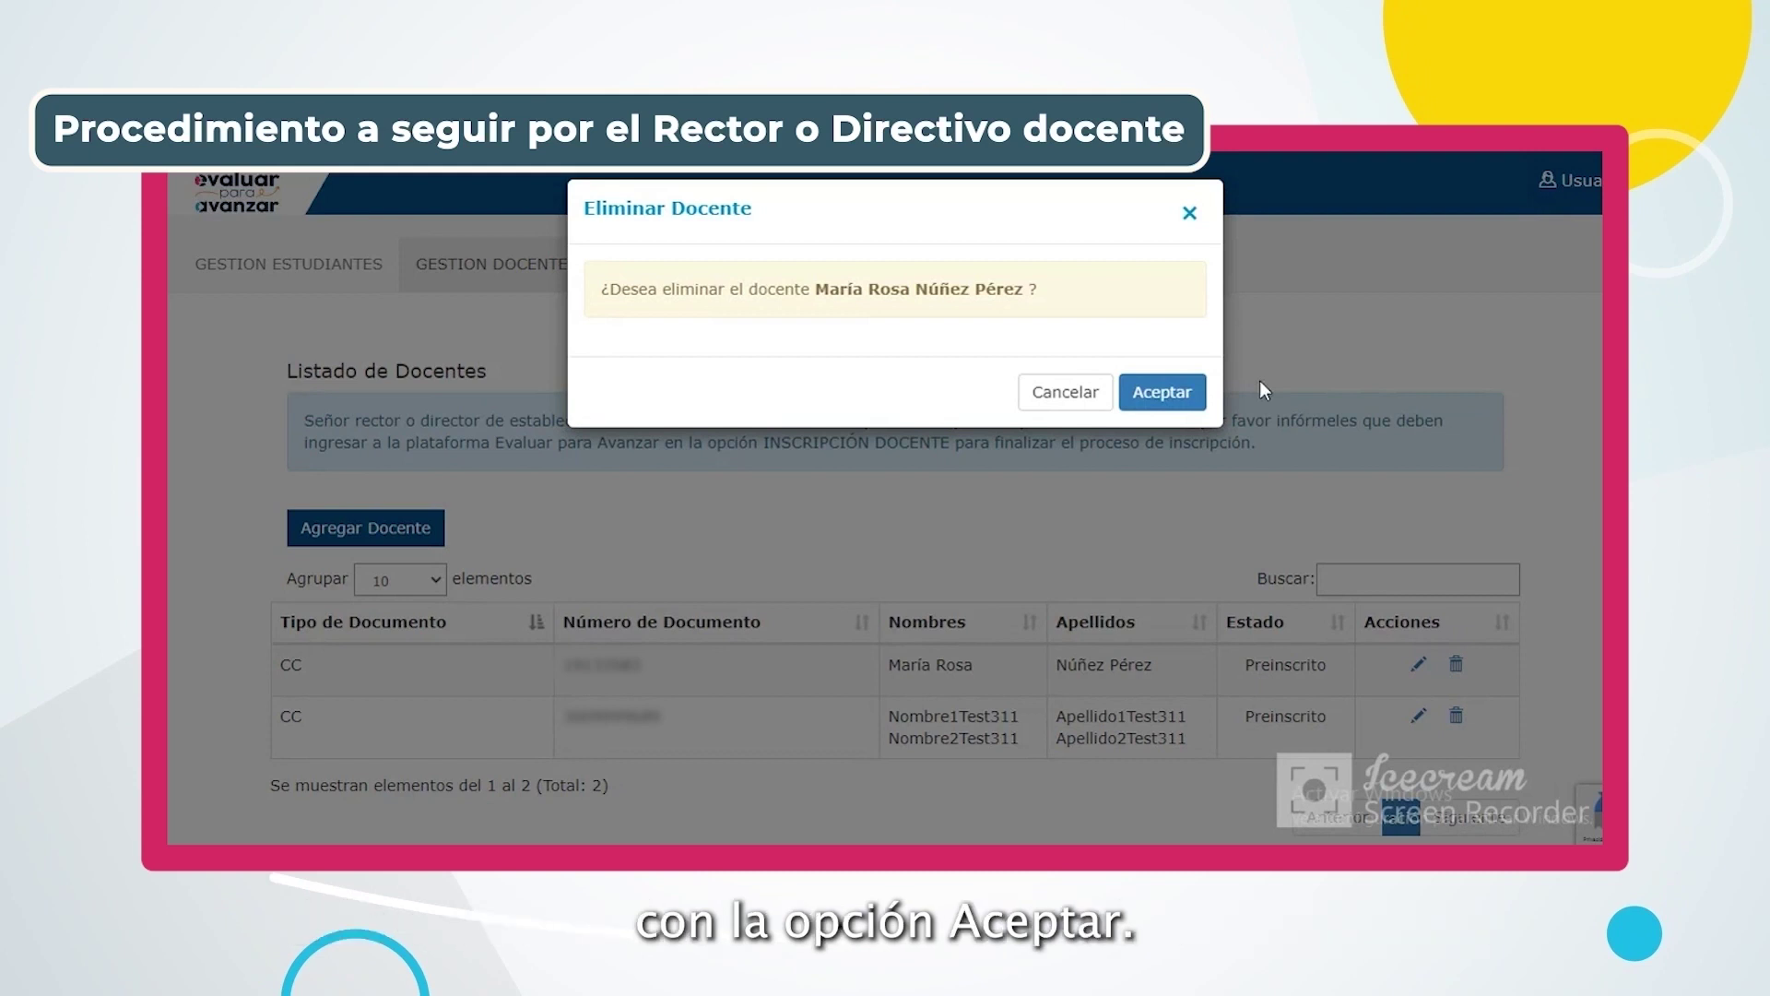
click(1157, 392)
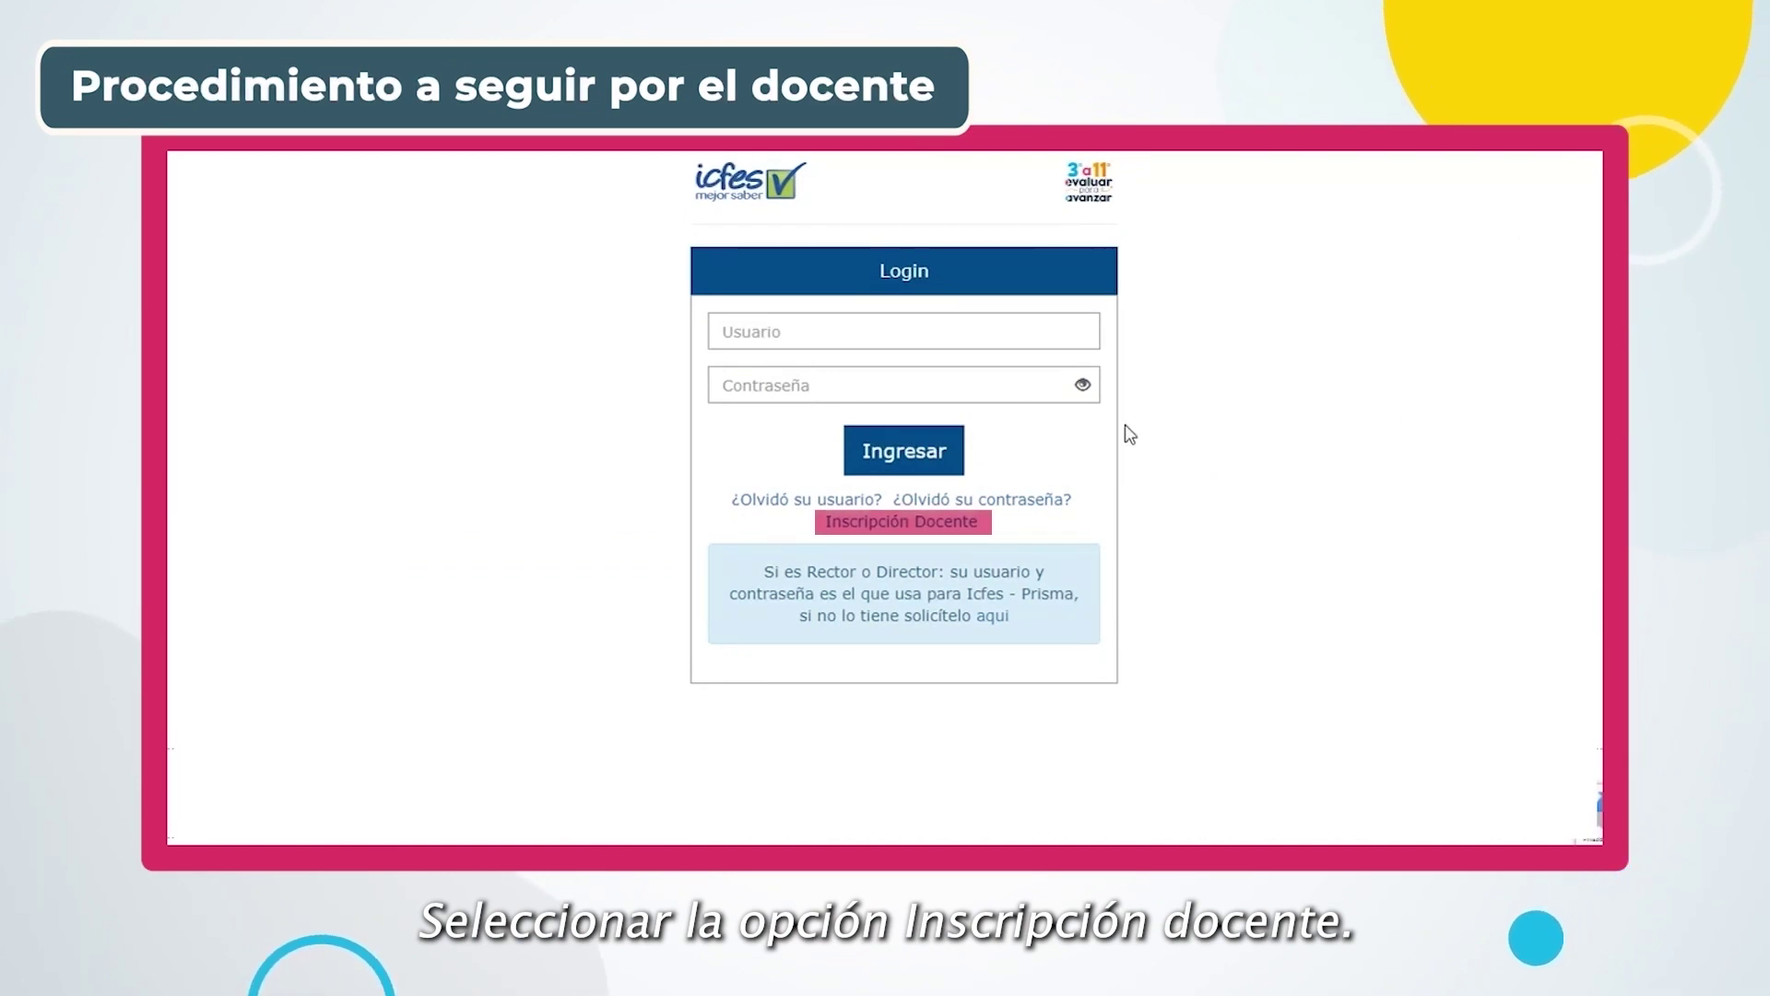
On the self-registration page, choose Cédula de ciudadanía, fill the document number from suggestions, and validate it
click(873, 521)
click(761, 490)
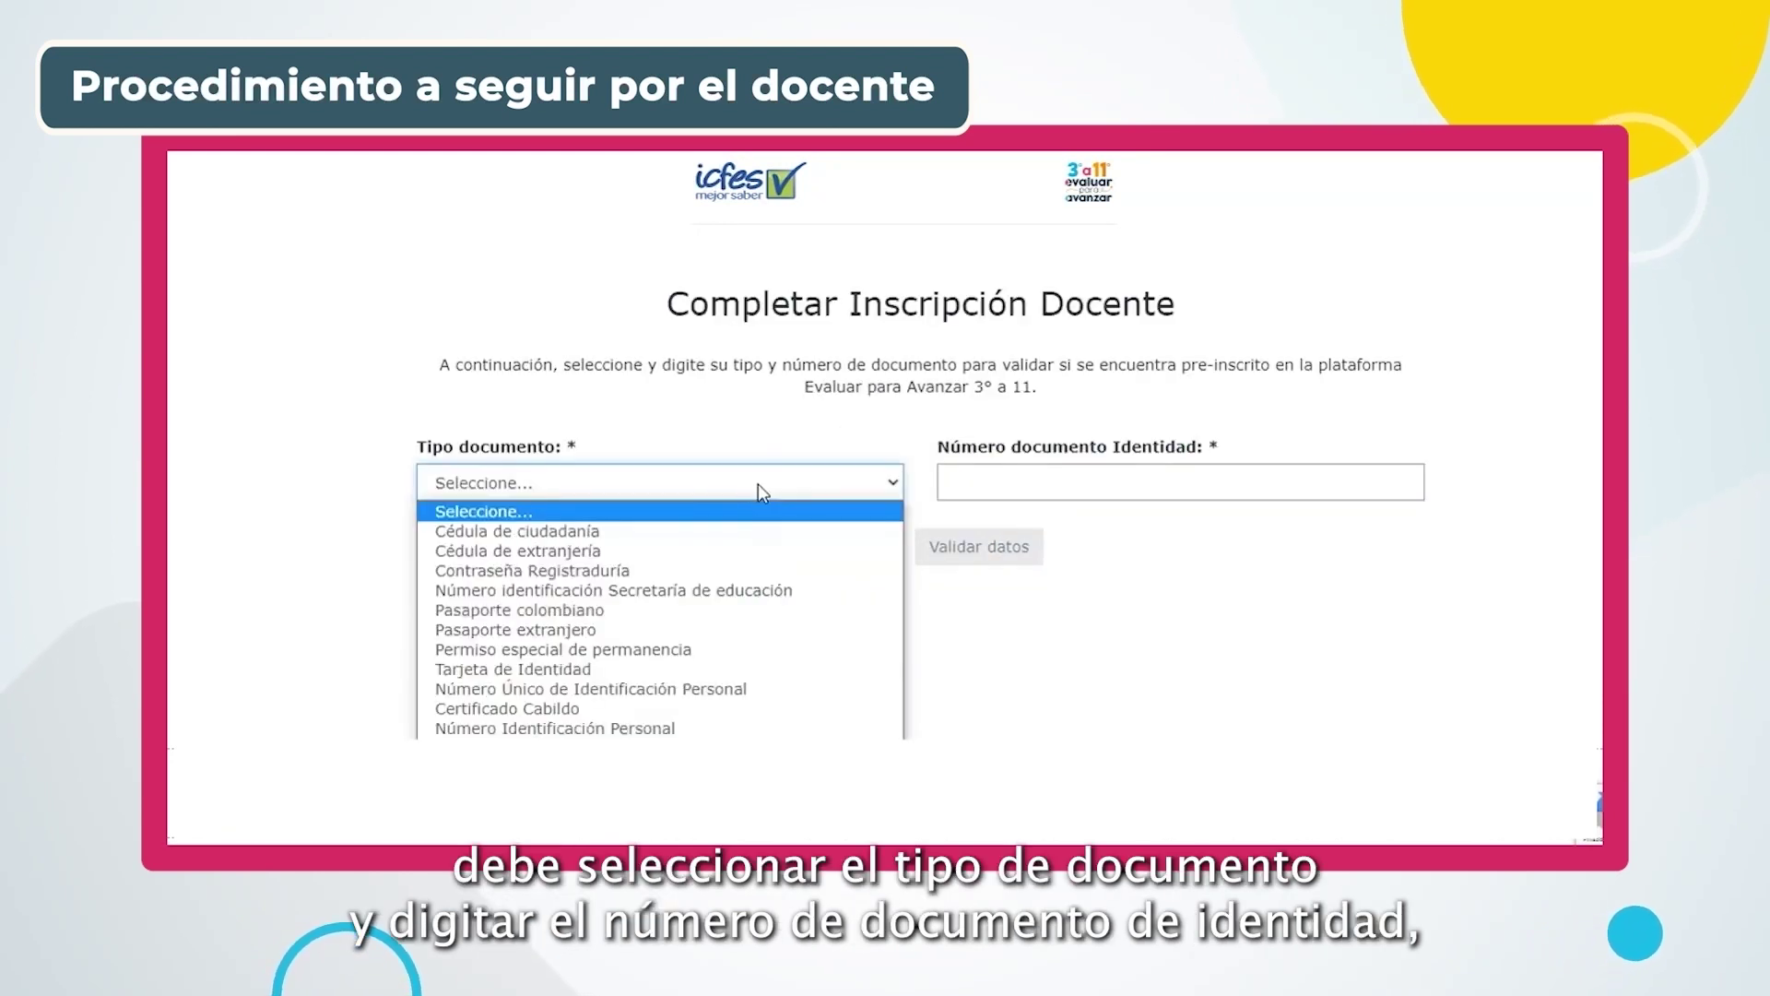
click(558, 533)
click(996, 485)
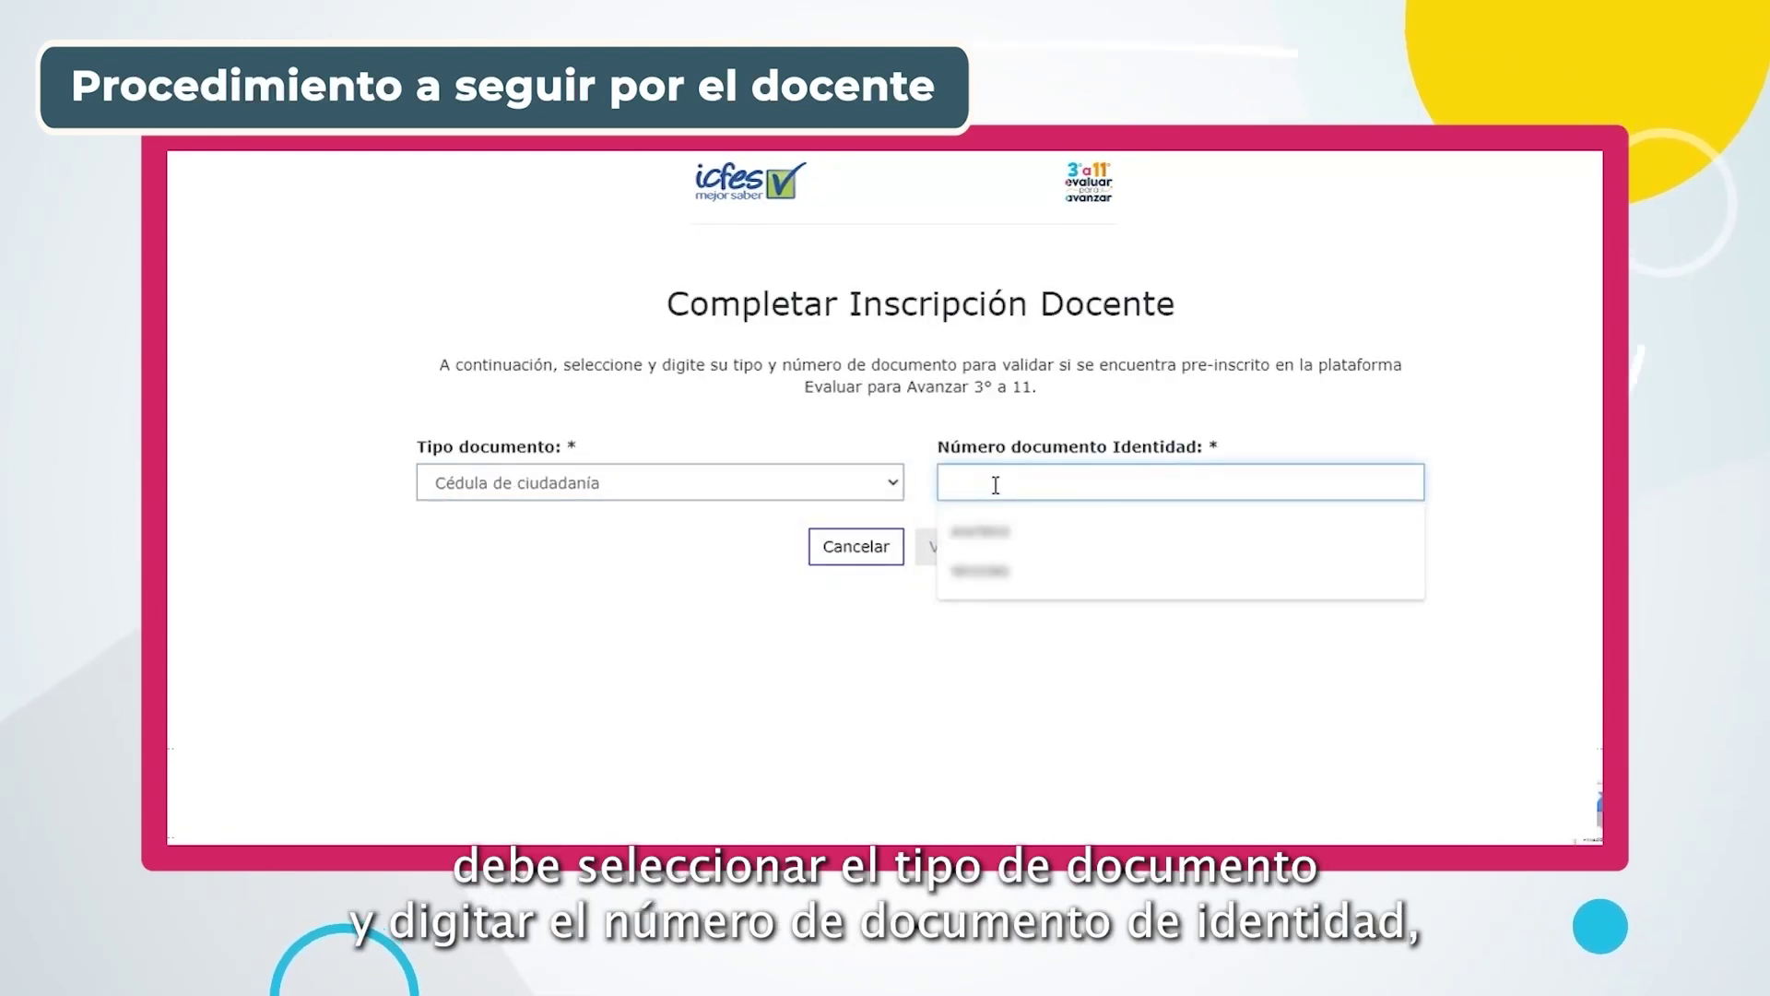
click(996, 572)
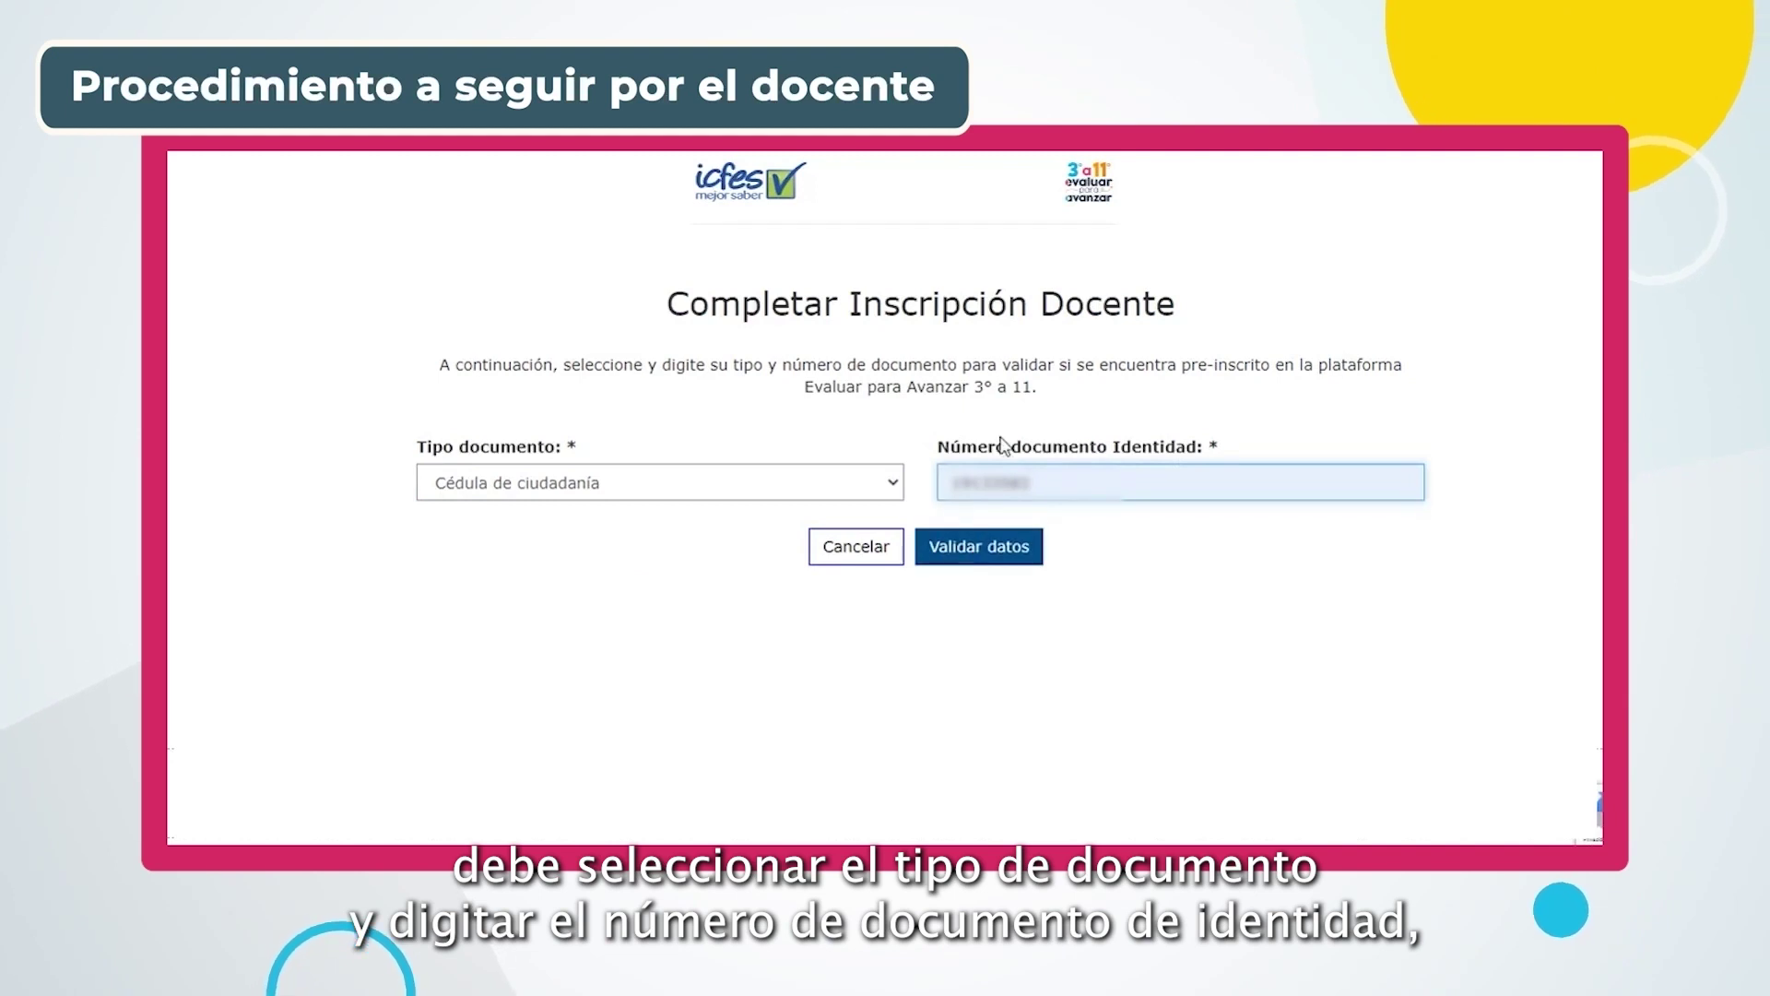
click(987, 571)
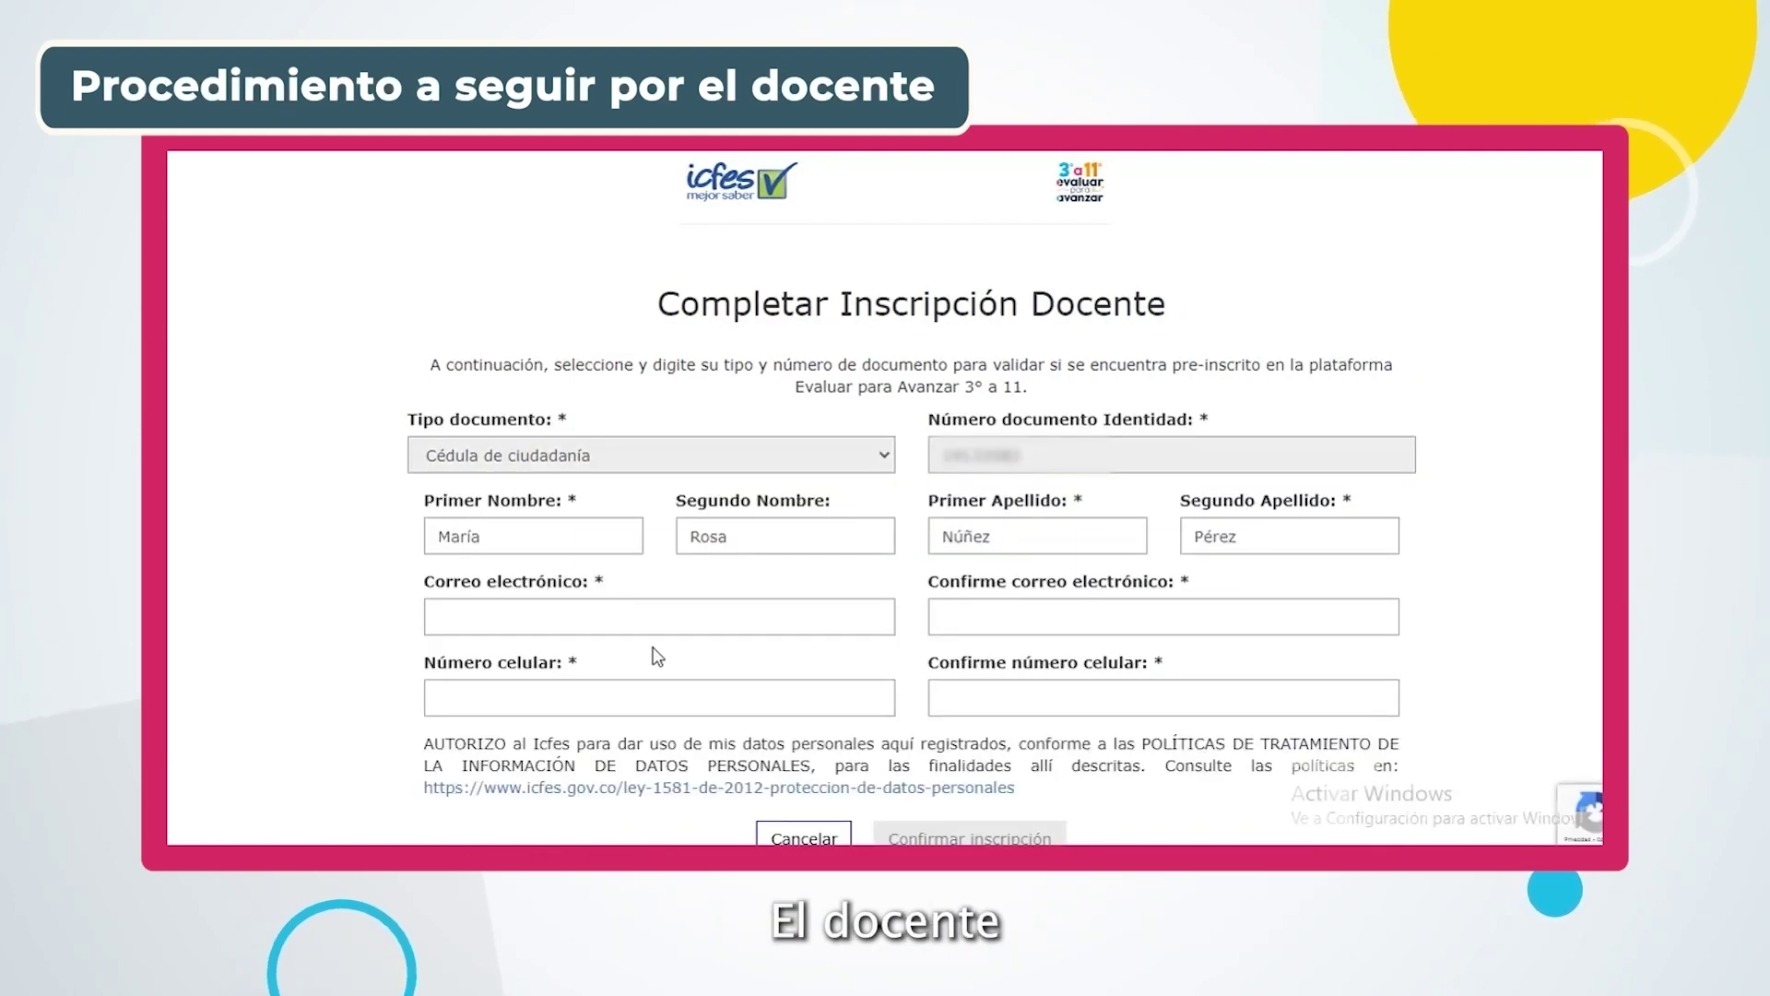
Enter the teacher's e-mail address in Correo electrónico and Confirme correo
click(658, 617)
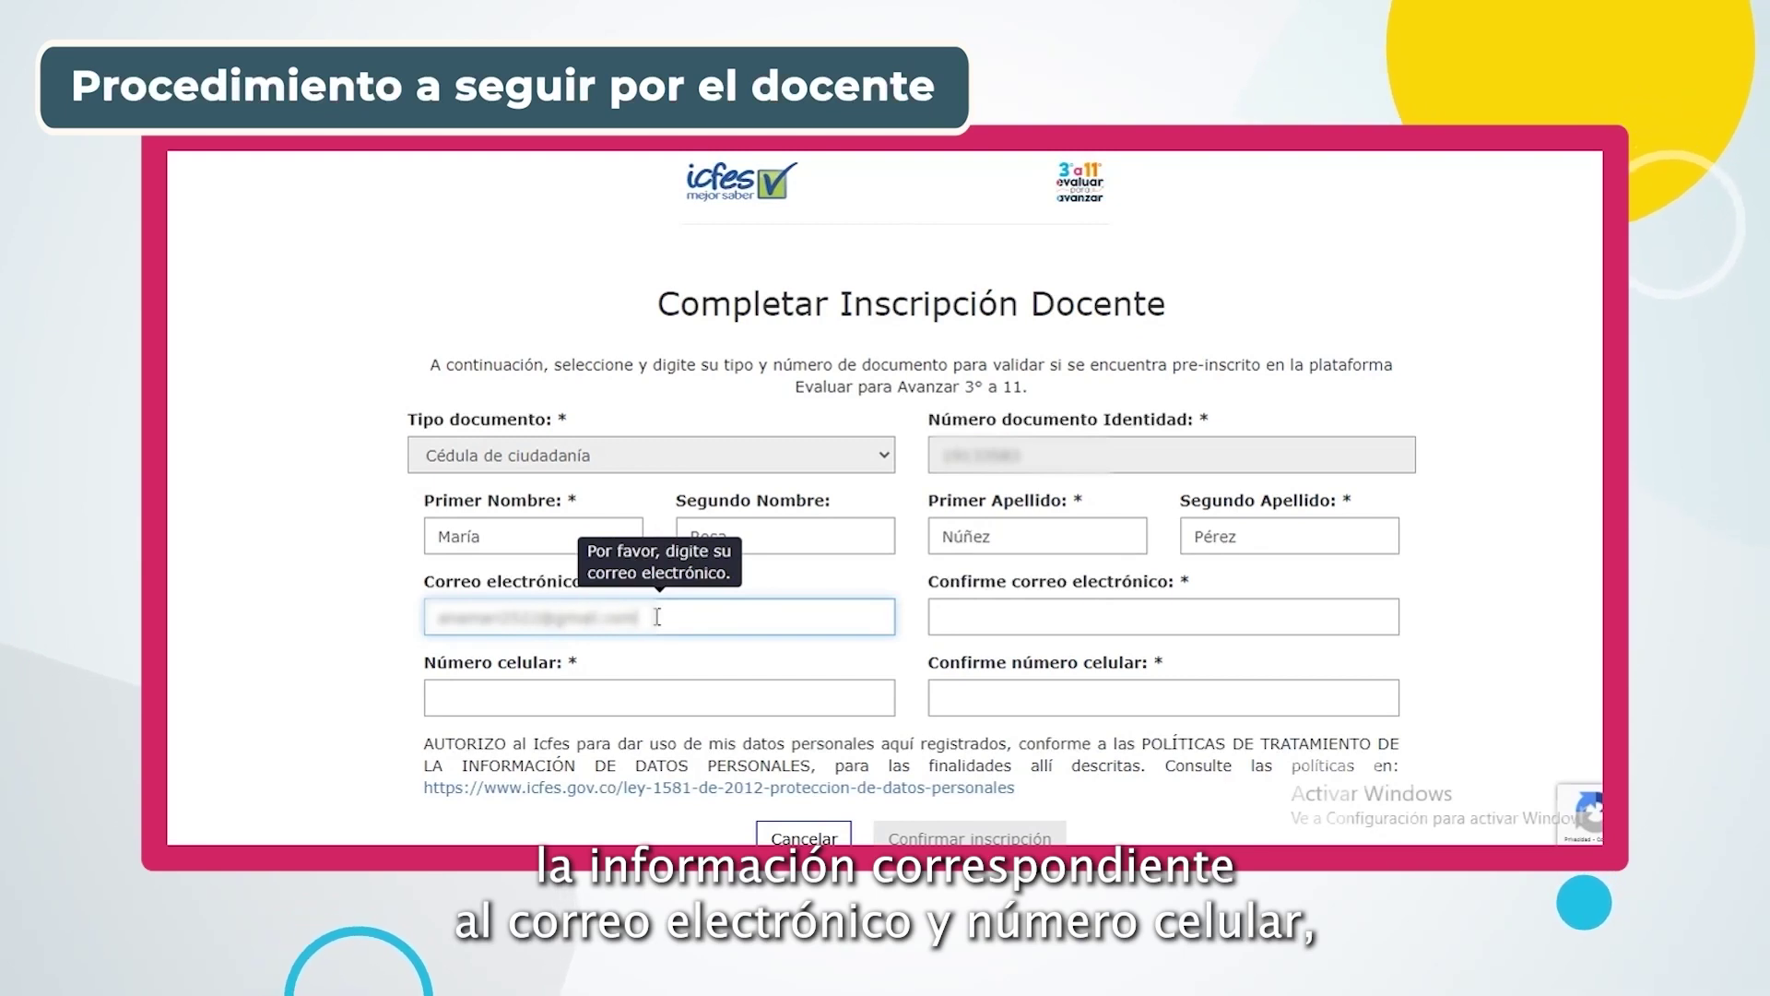
click(946, 618)
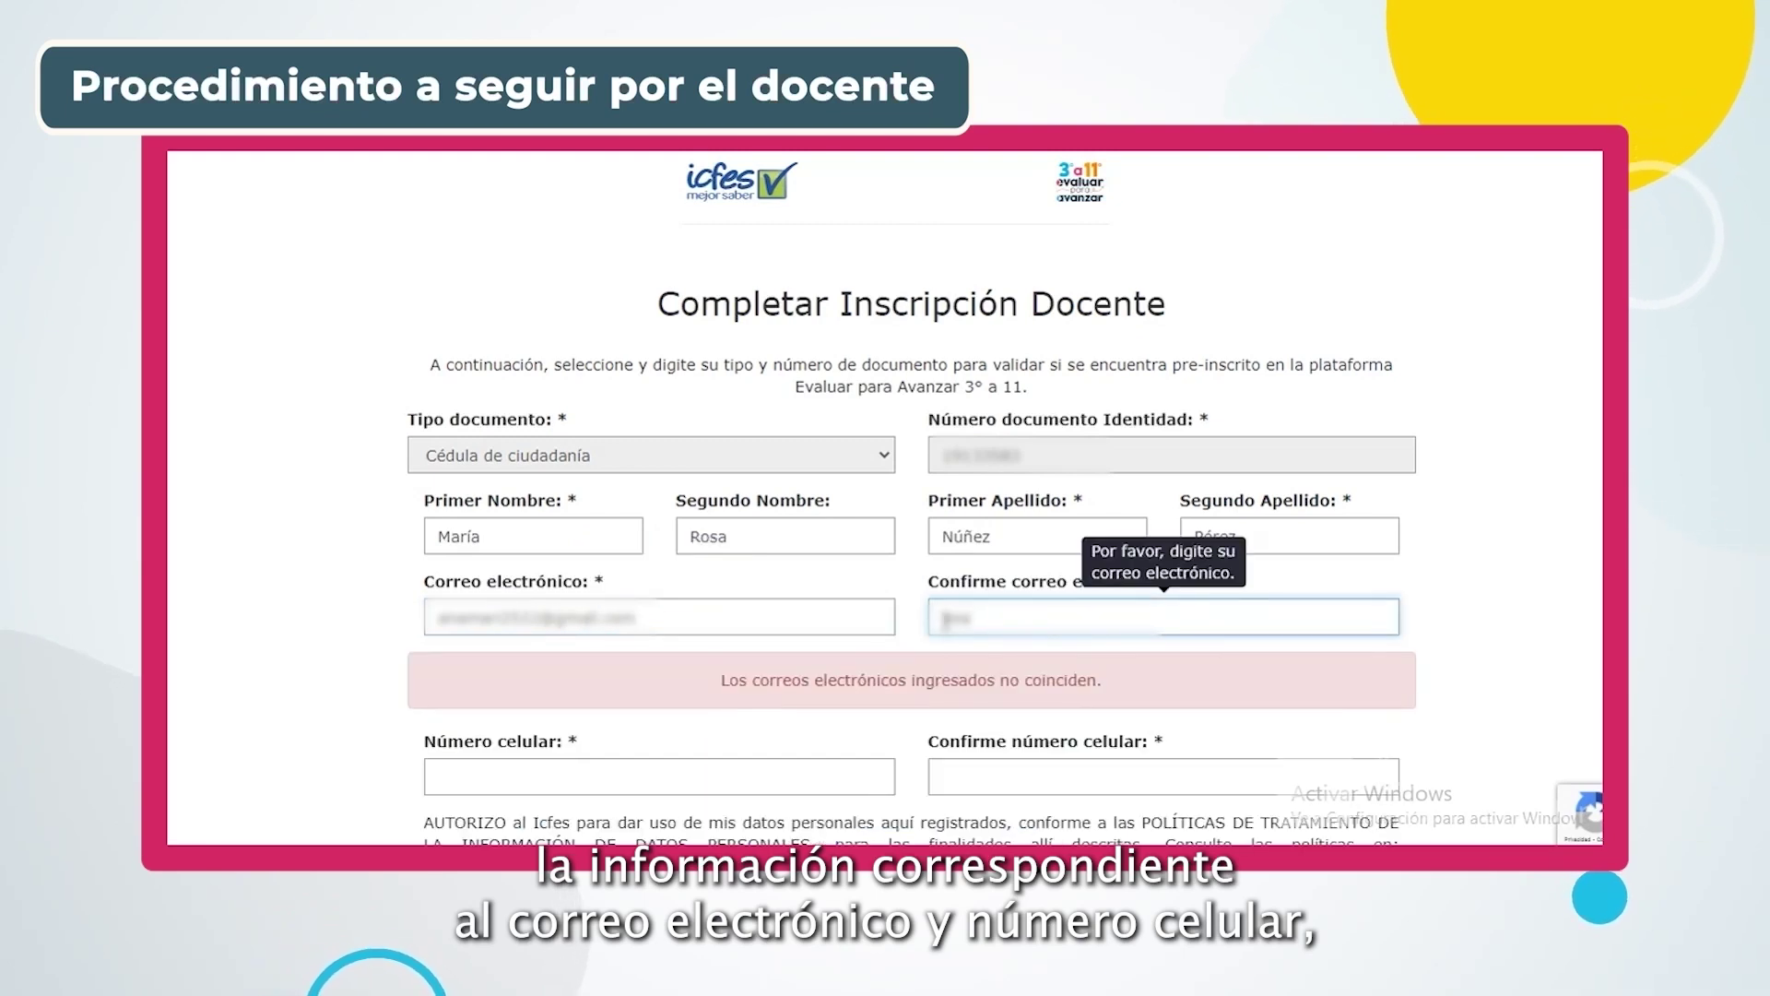
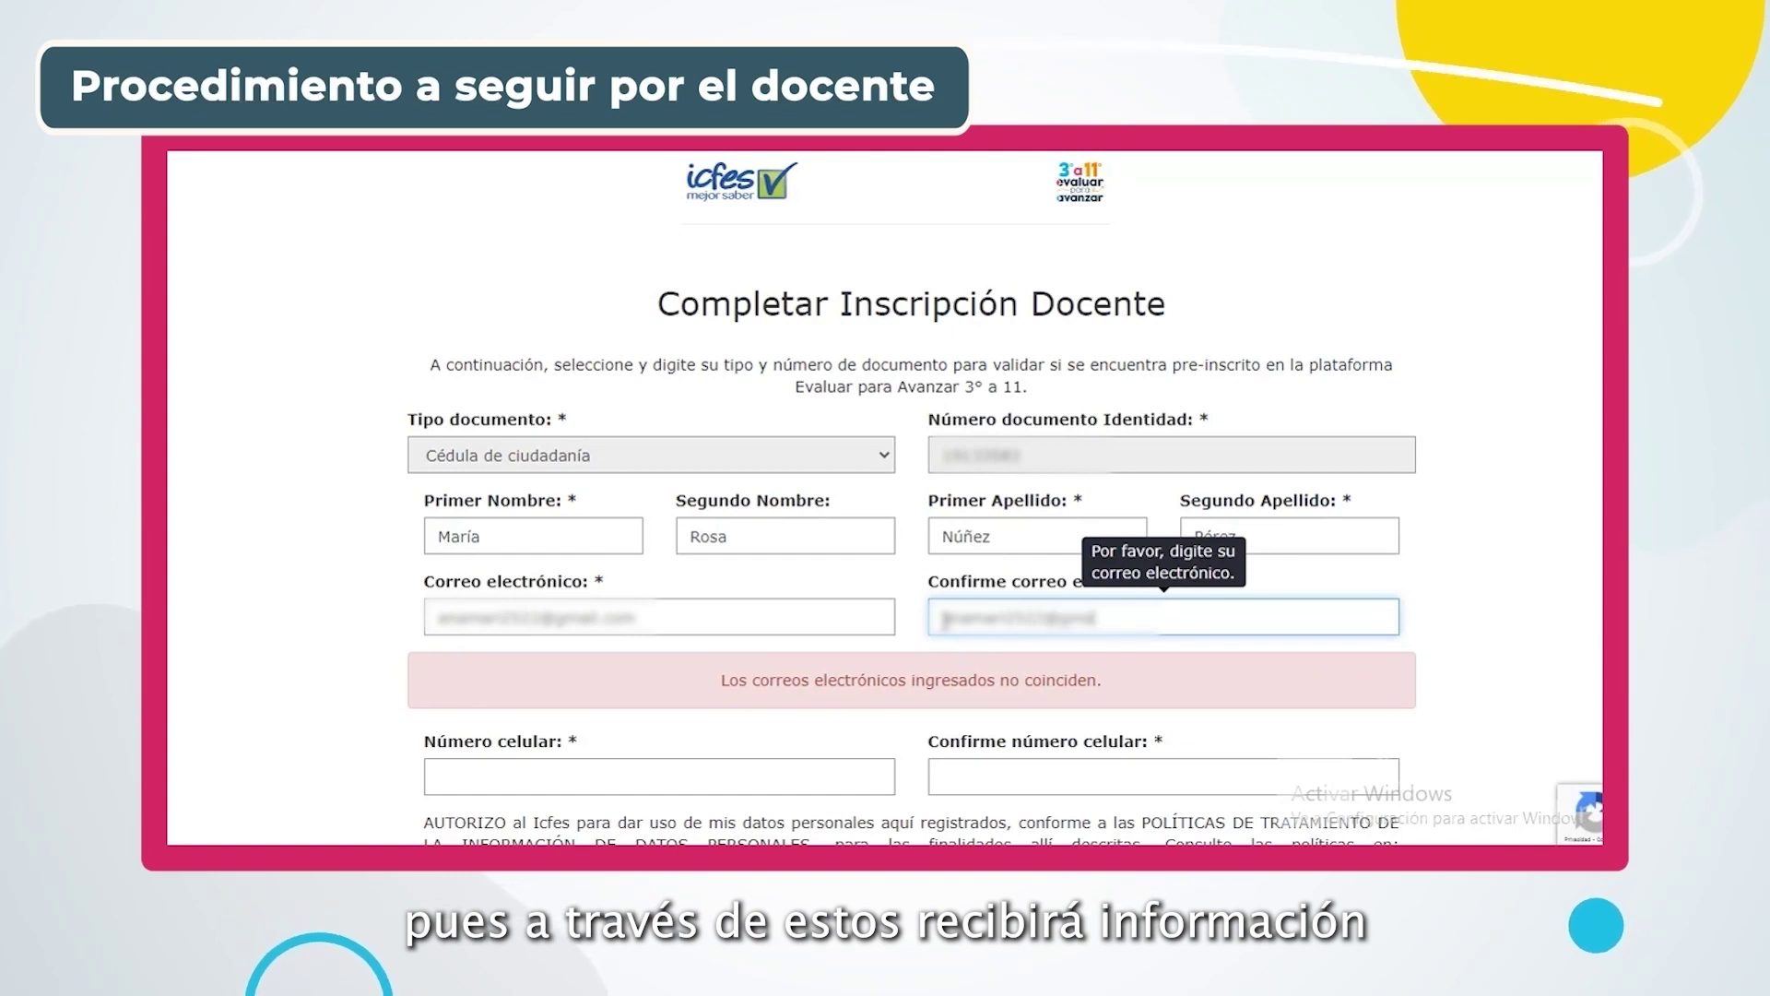
Enter the teacher's mobile number in Número celular and Confirme número celular so the form validates
click(648, 776)
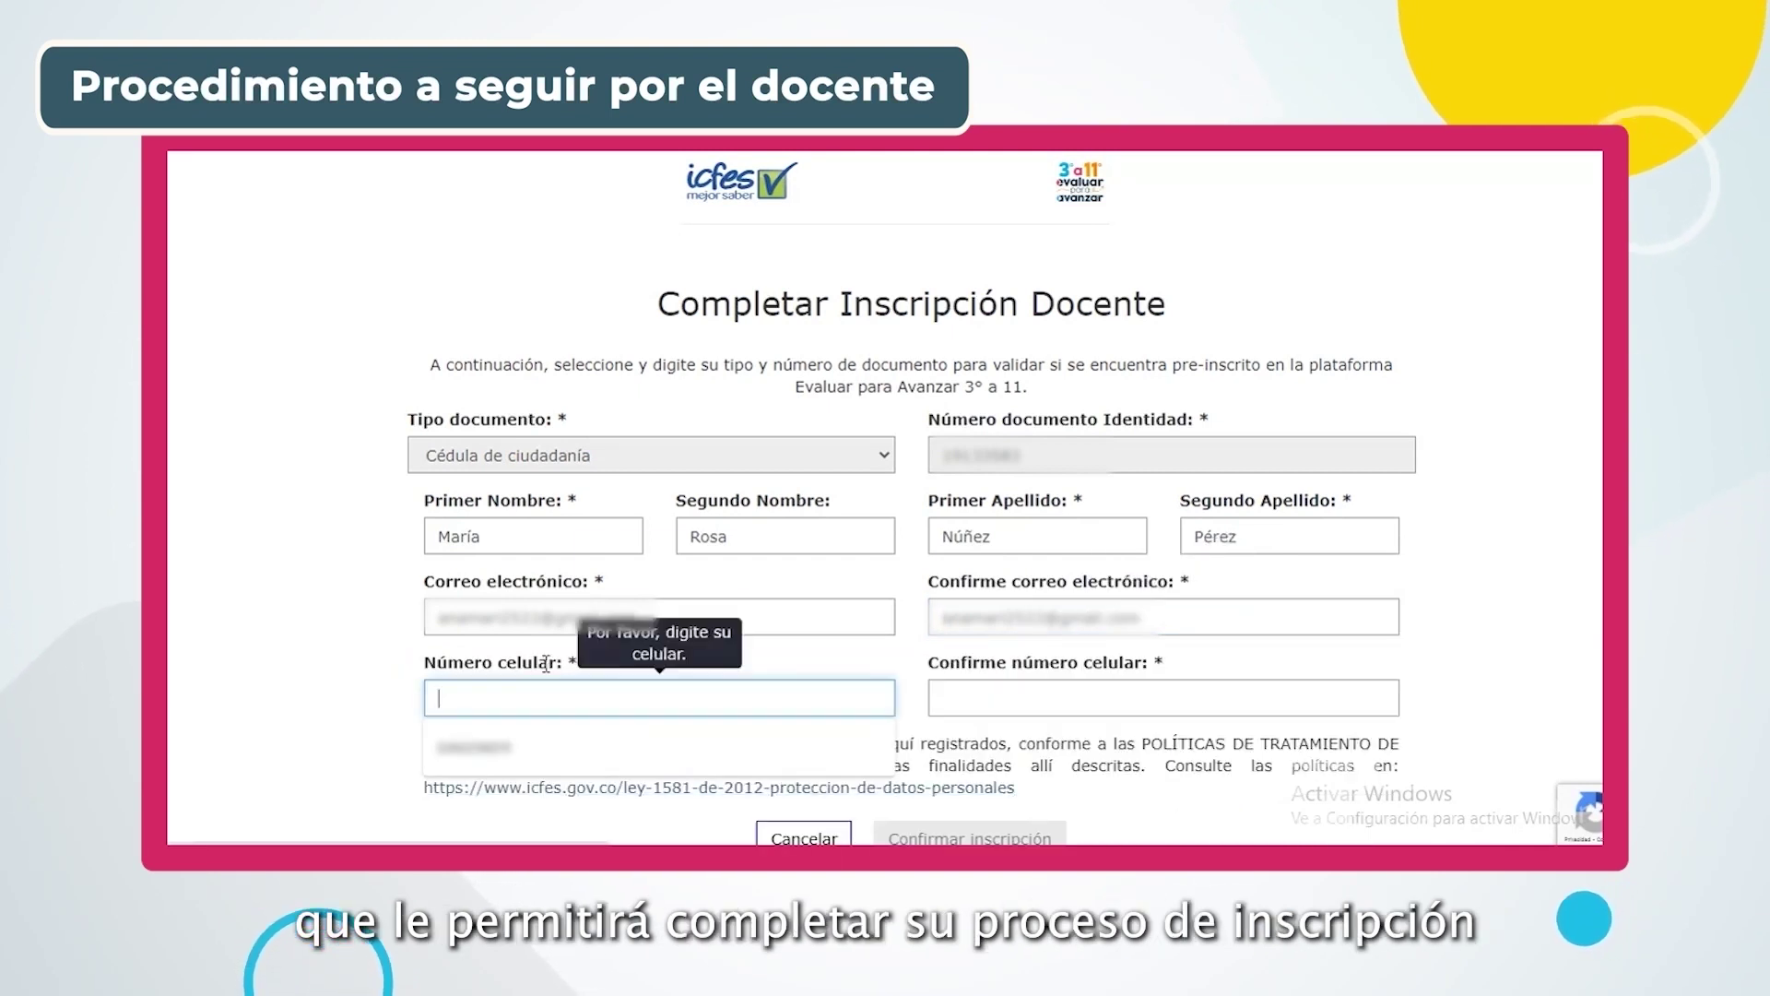
text(3164)
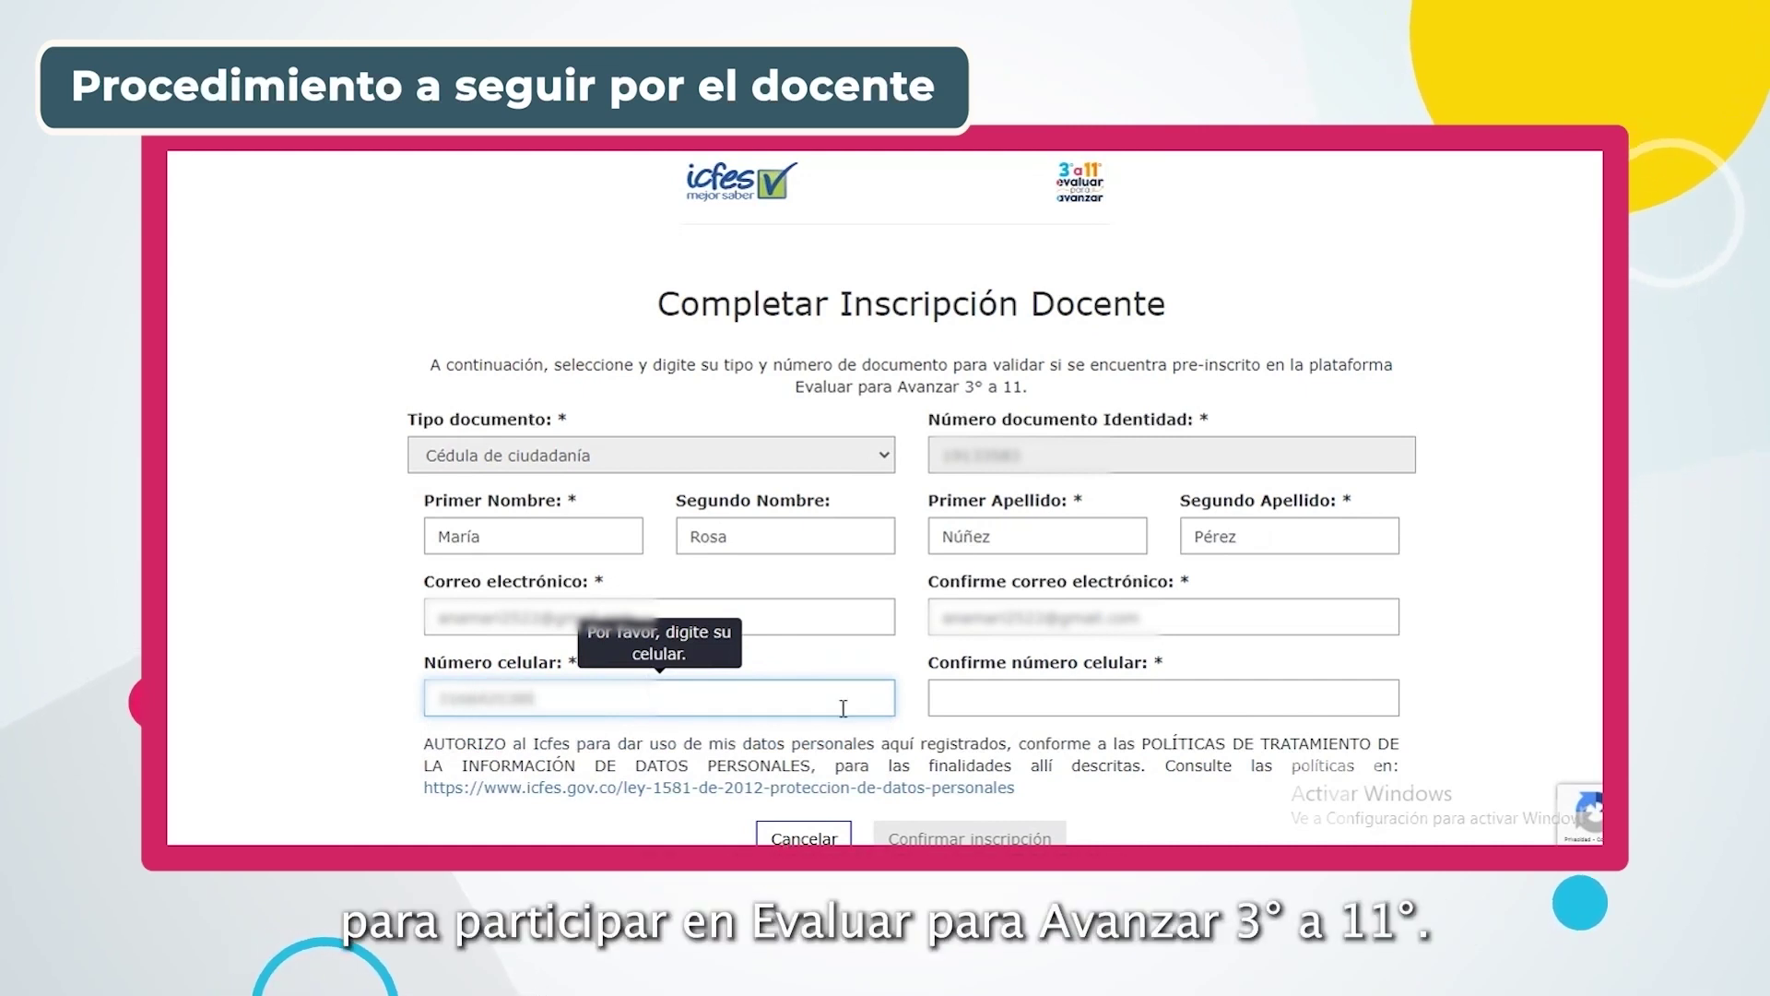
click(958, 698)
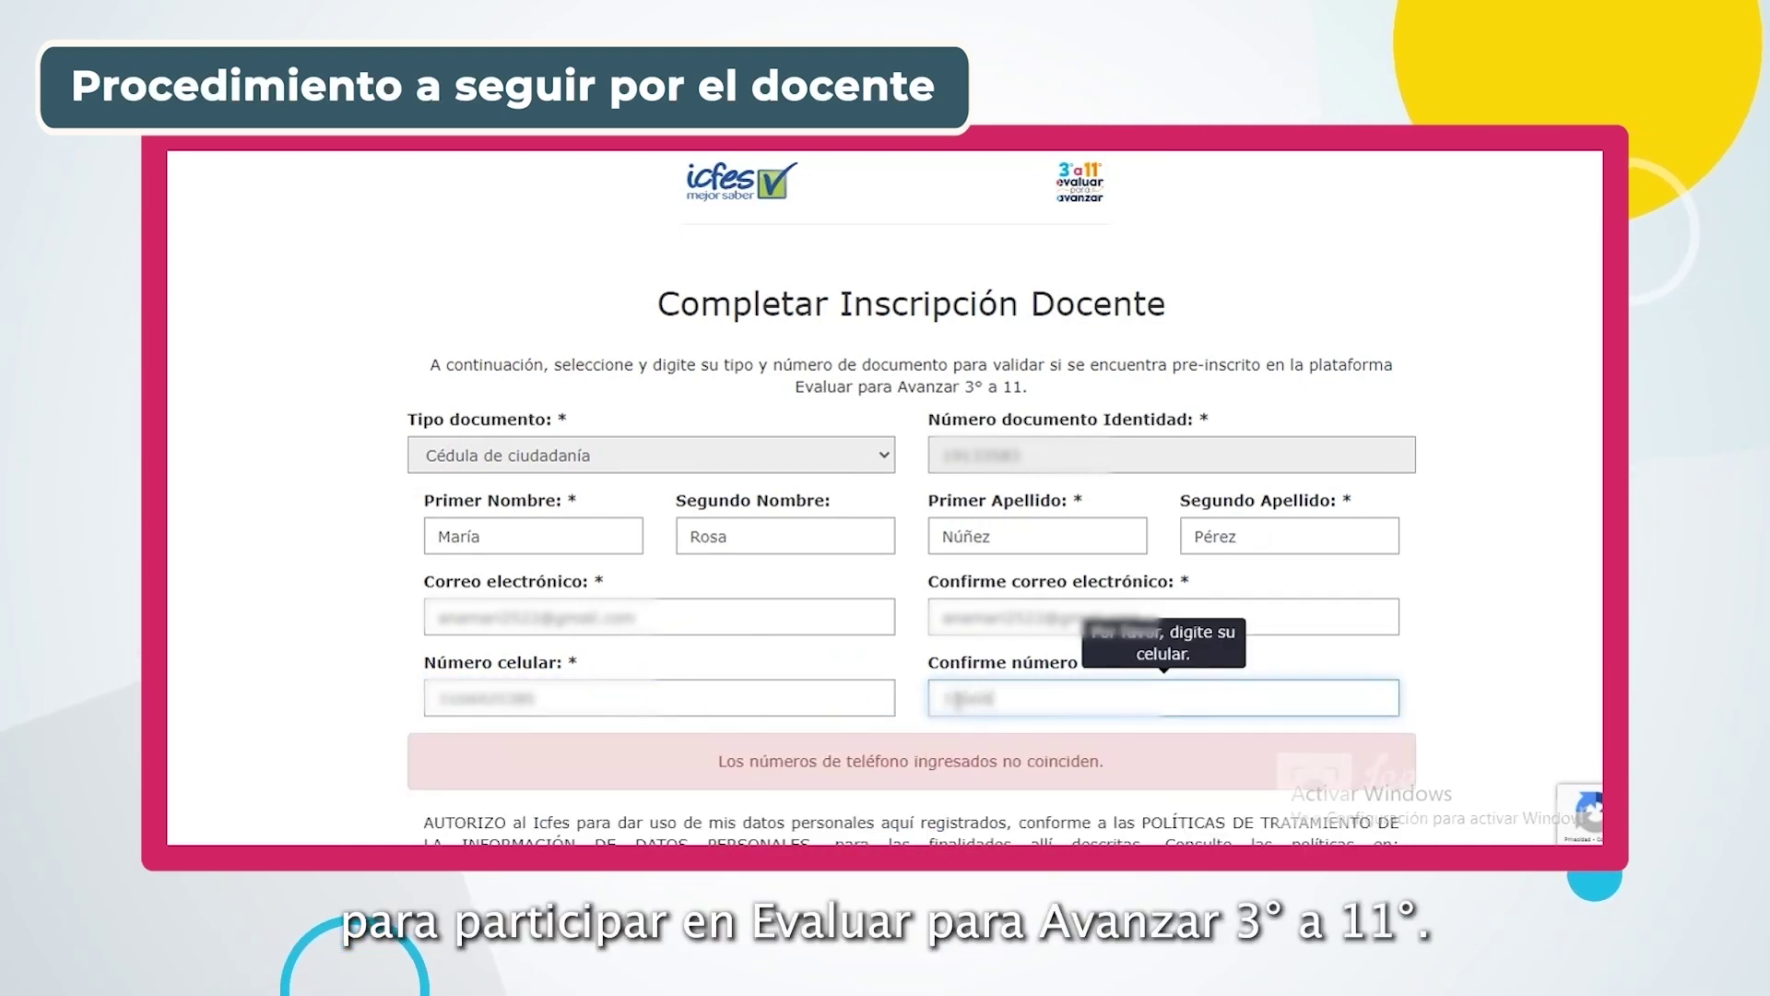
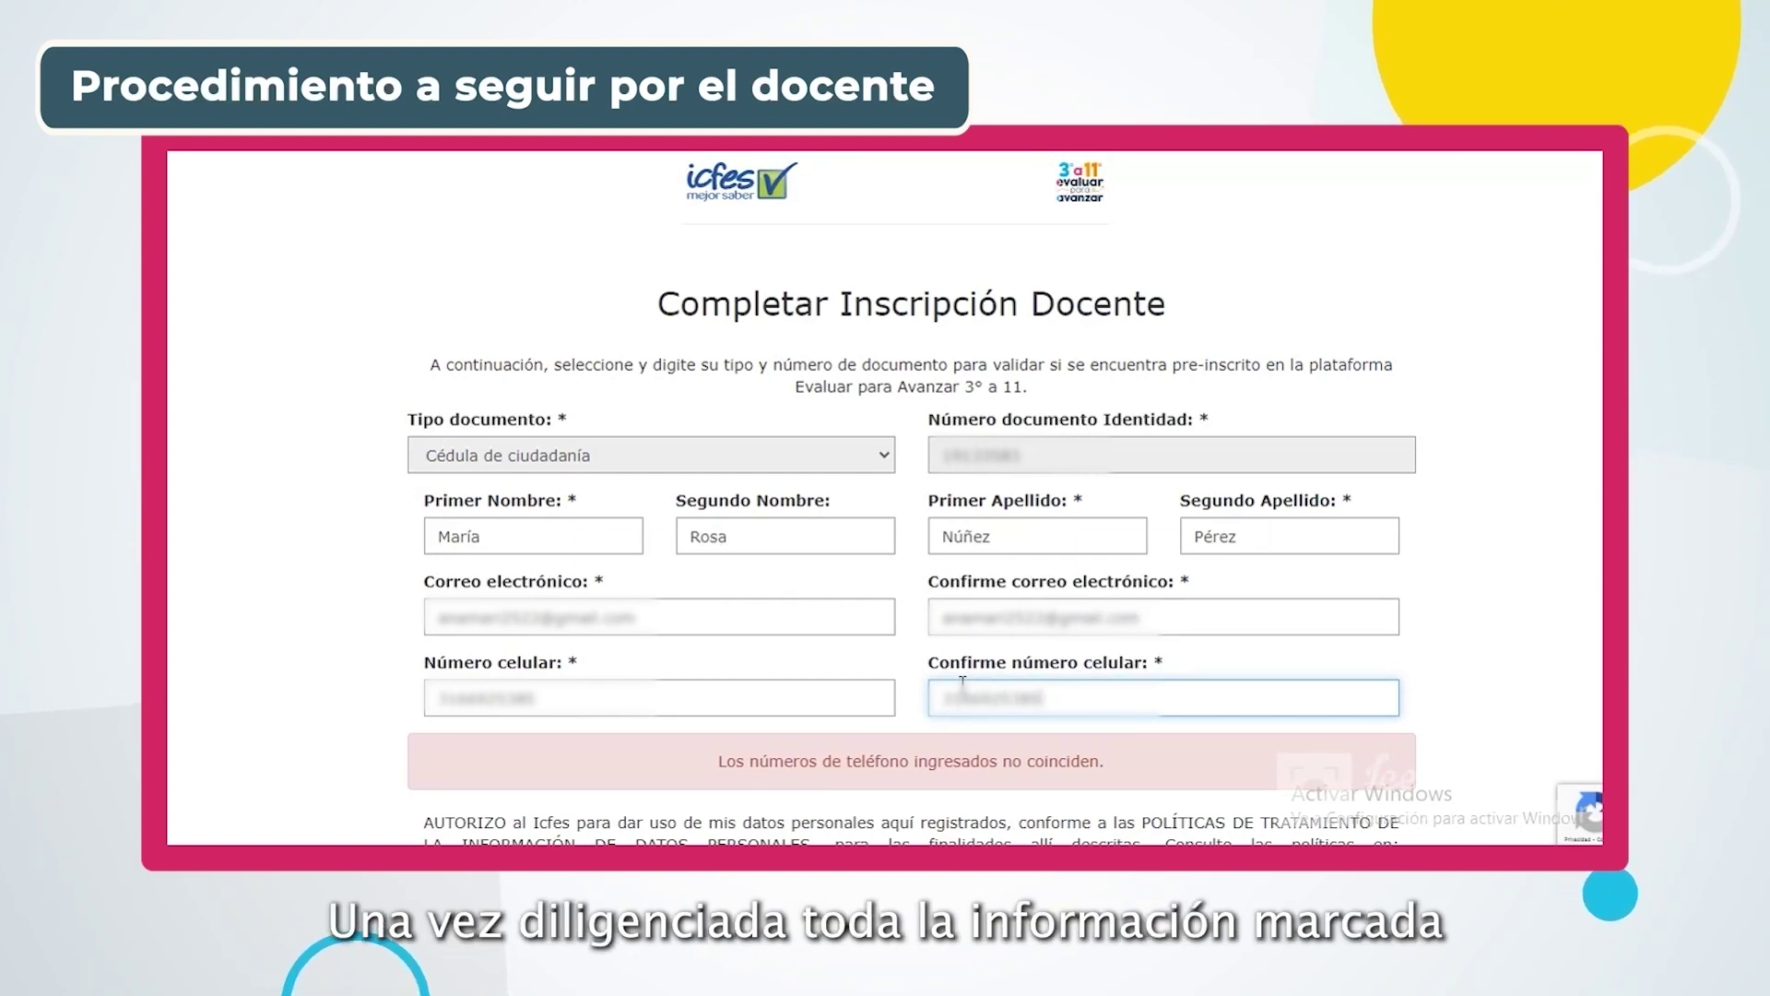
scroll(1173, 728, down, 3)
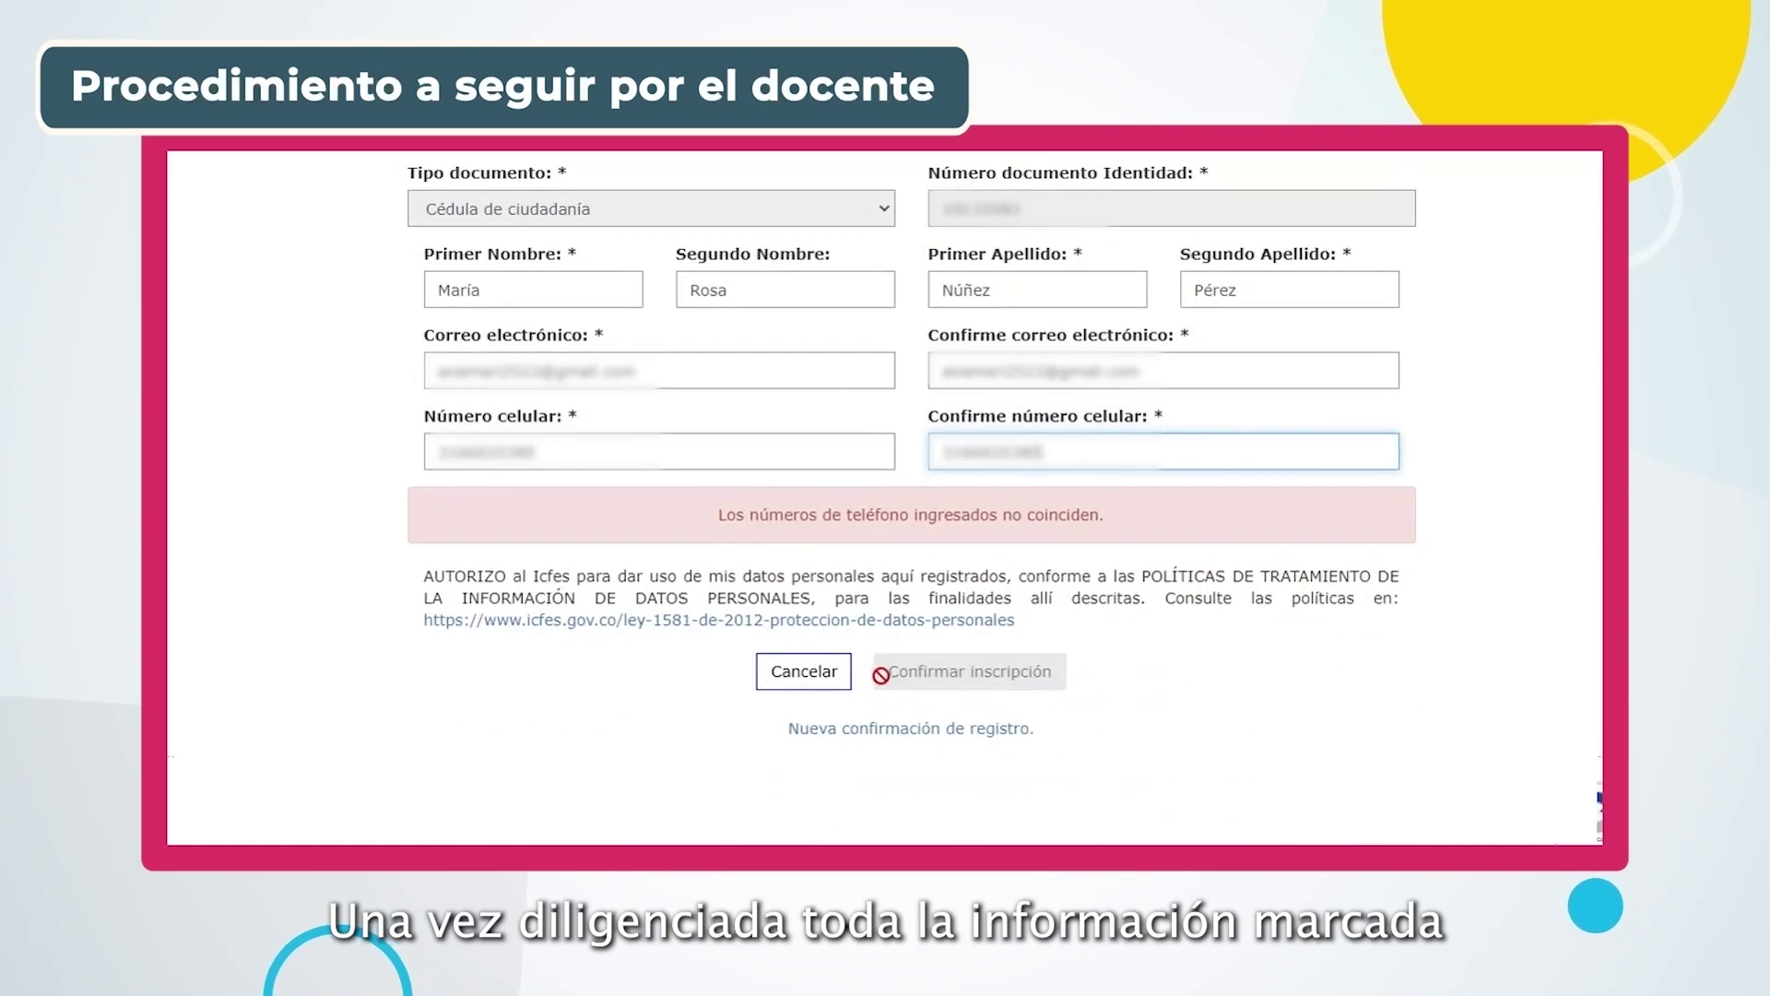
click(848, 452)
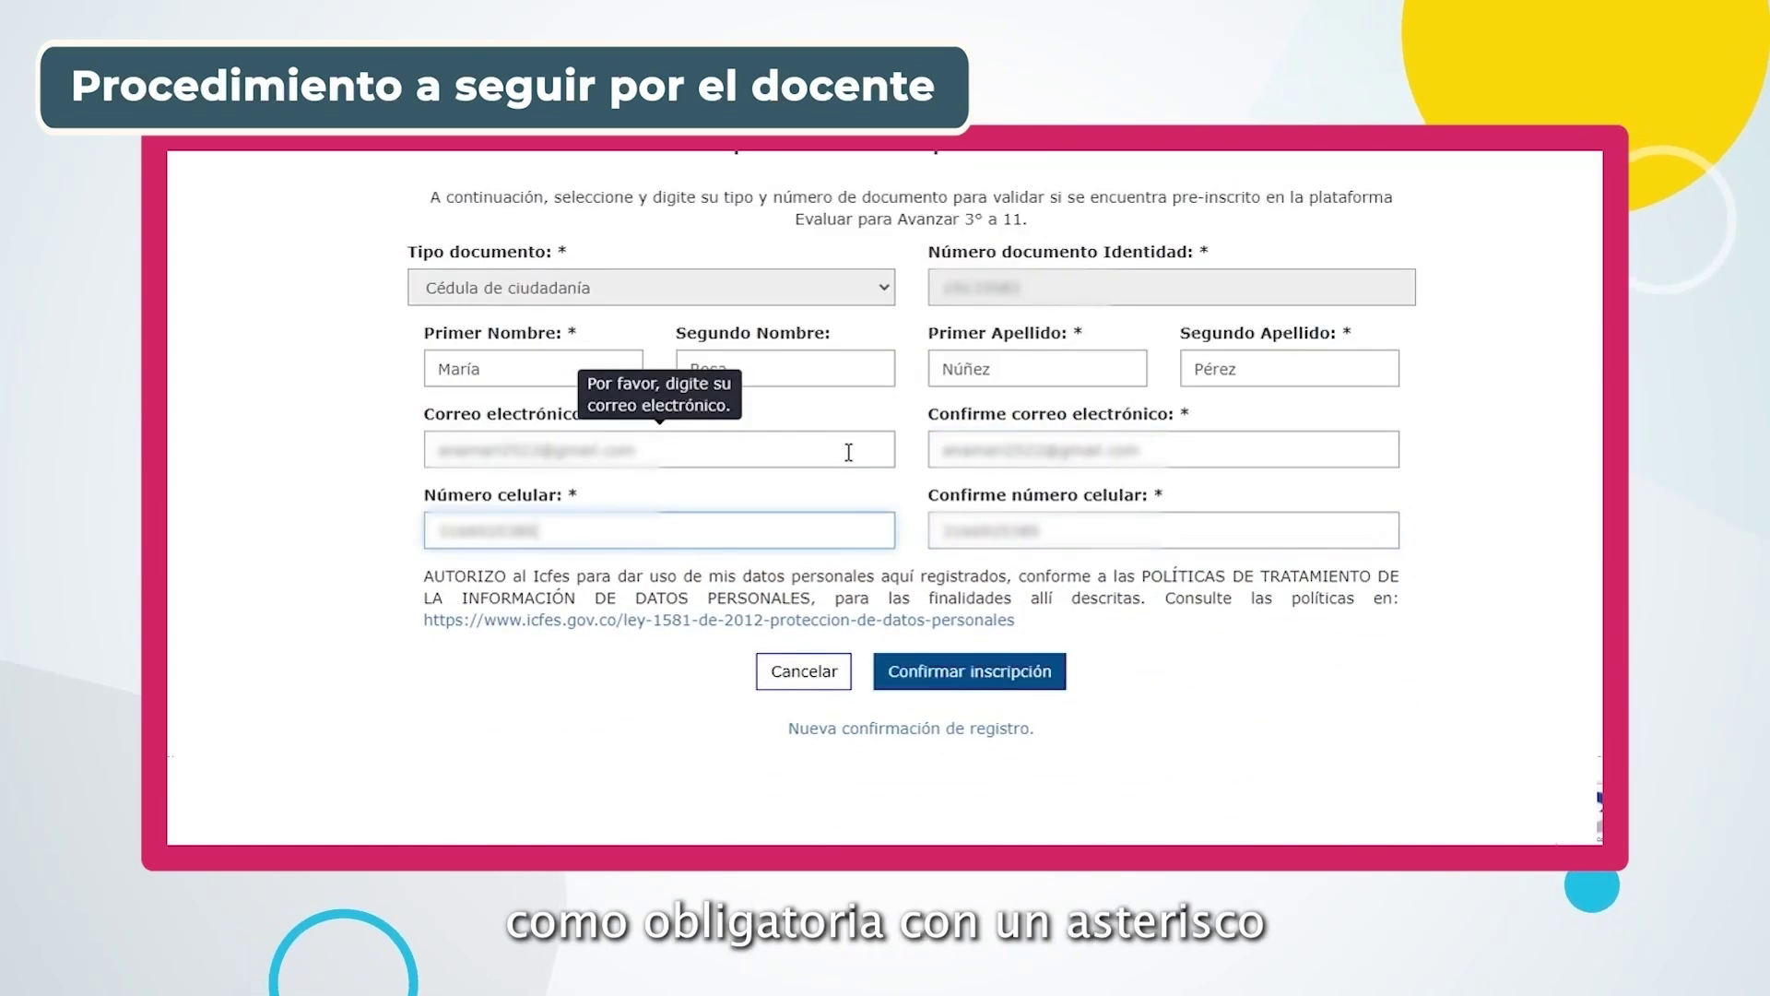
Submit the teacher's registration with Confirmar inscripción
click(963, 679)
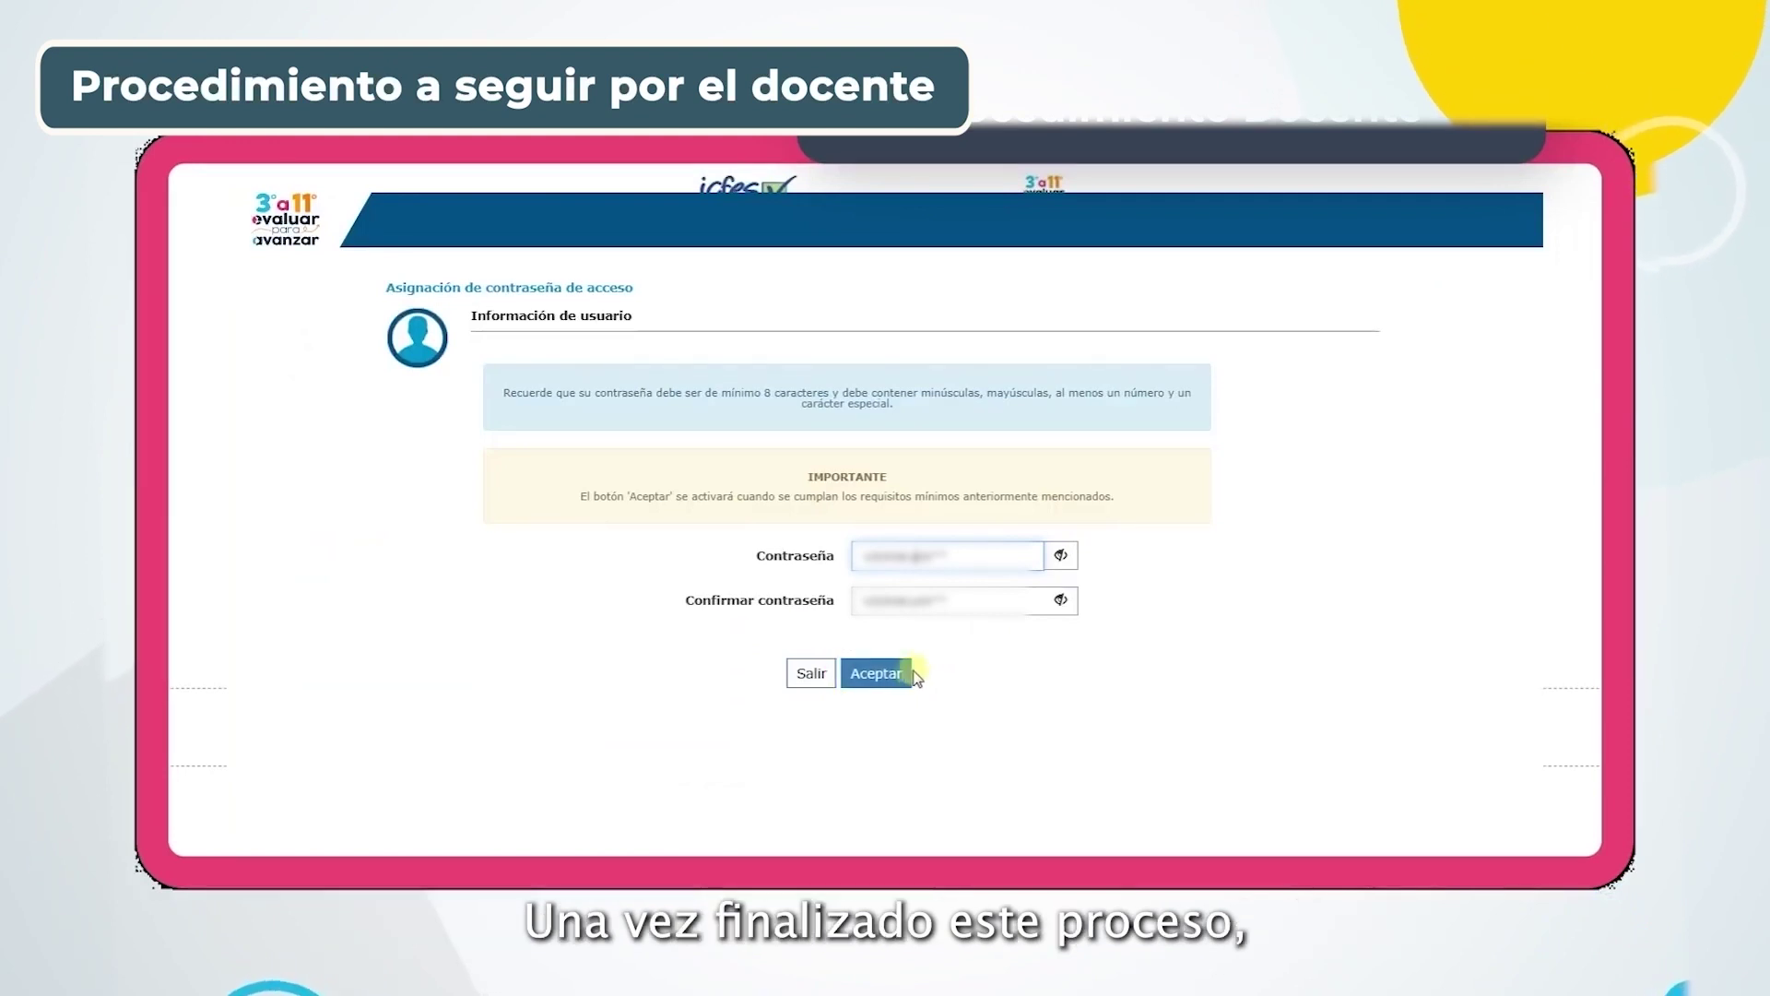
Save the new password, then log in as the teacher with the pasted password
click(892, 673)
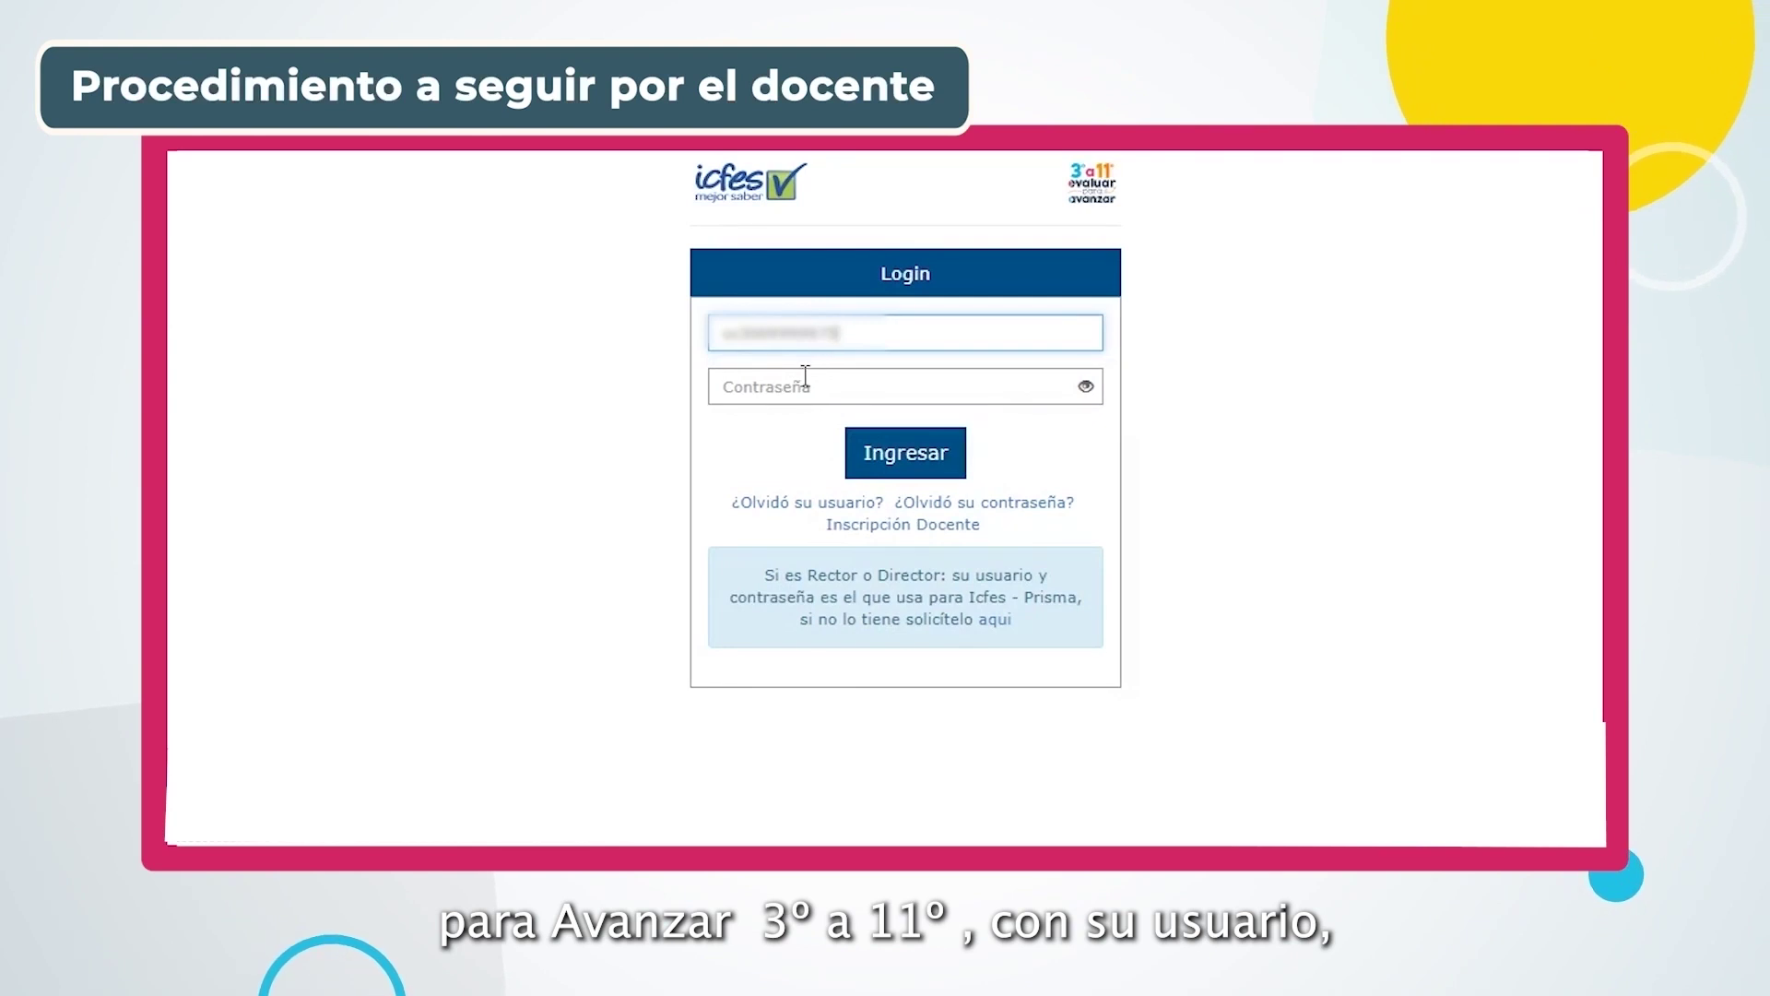
click(804, 377)
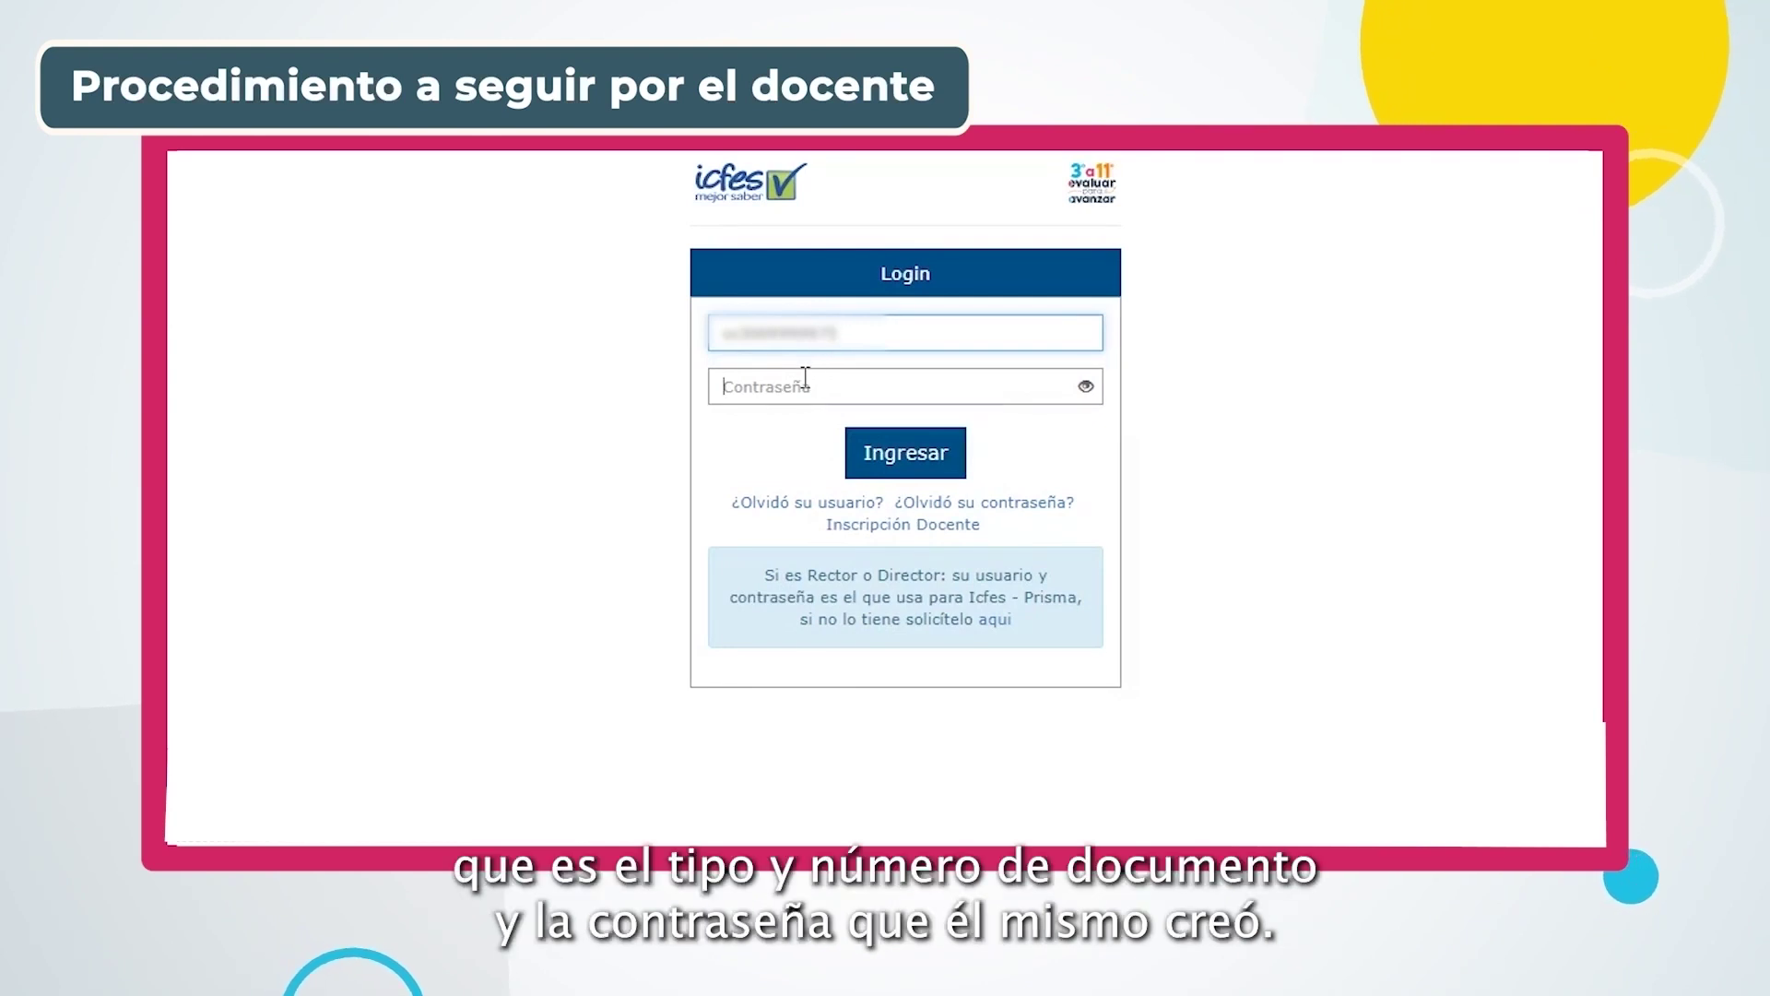
key(ctrl+v)
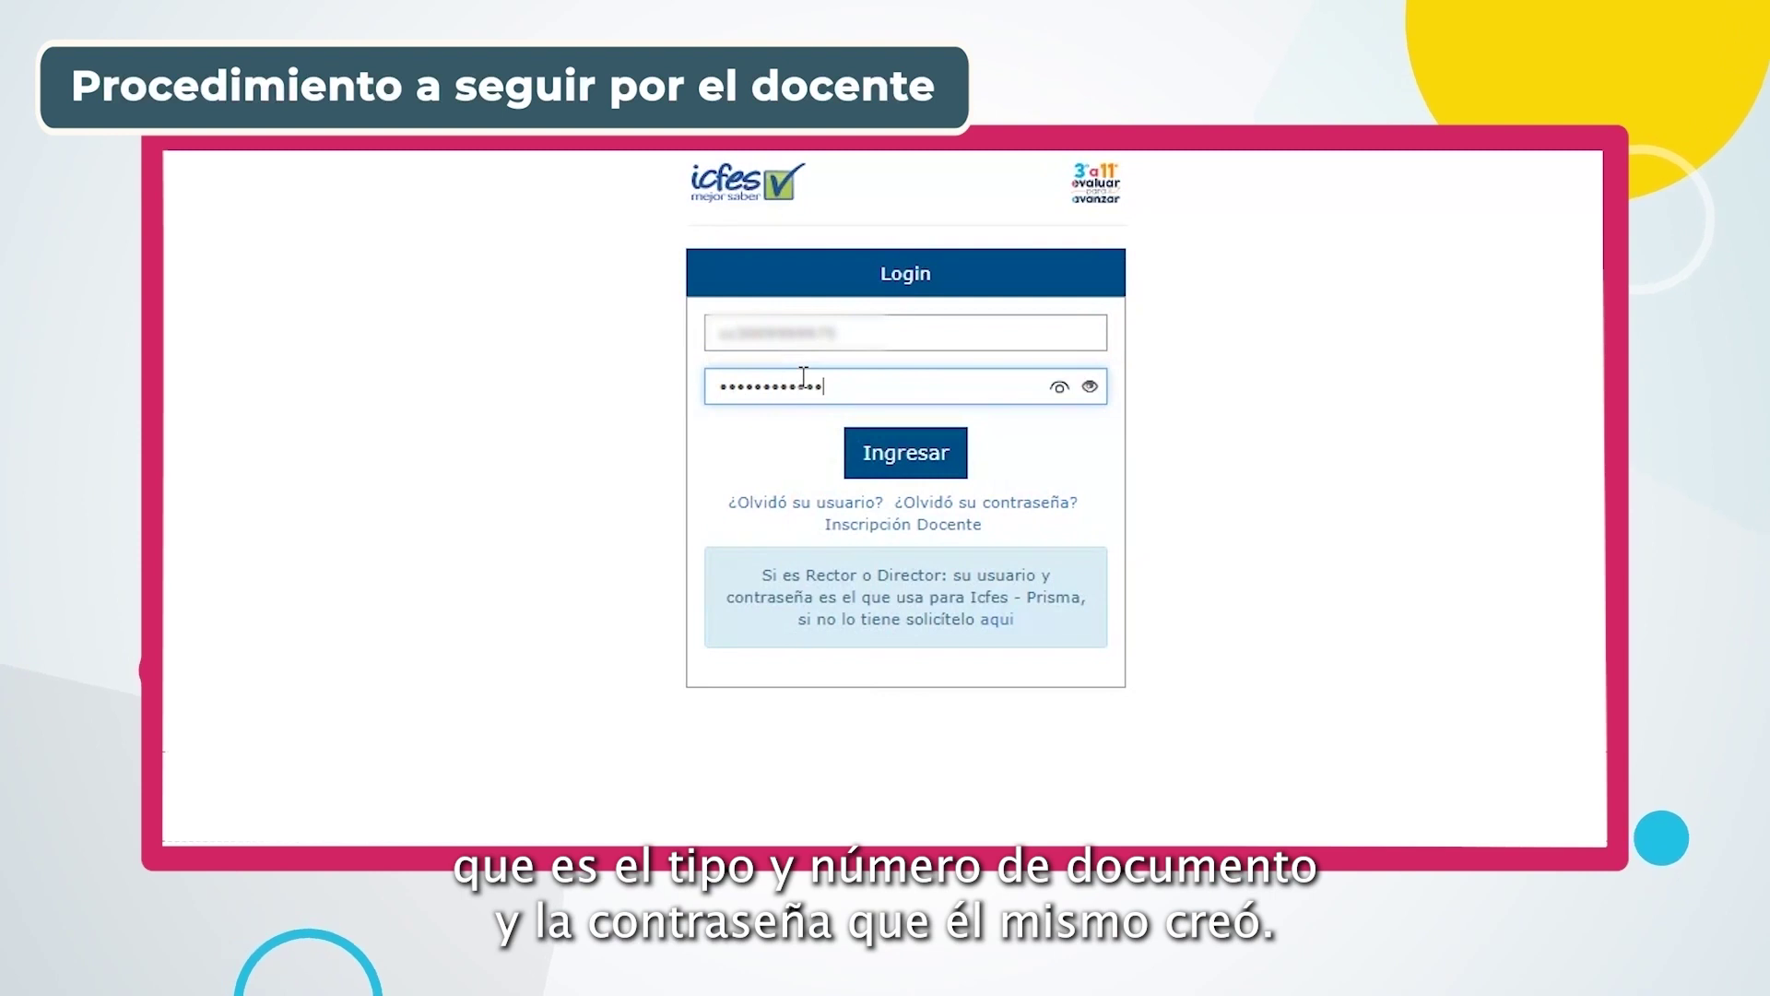
click(947, 454)
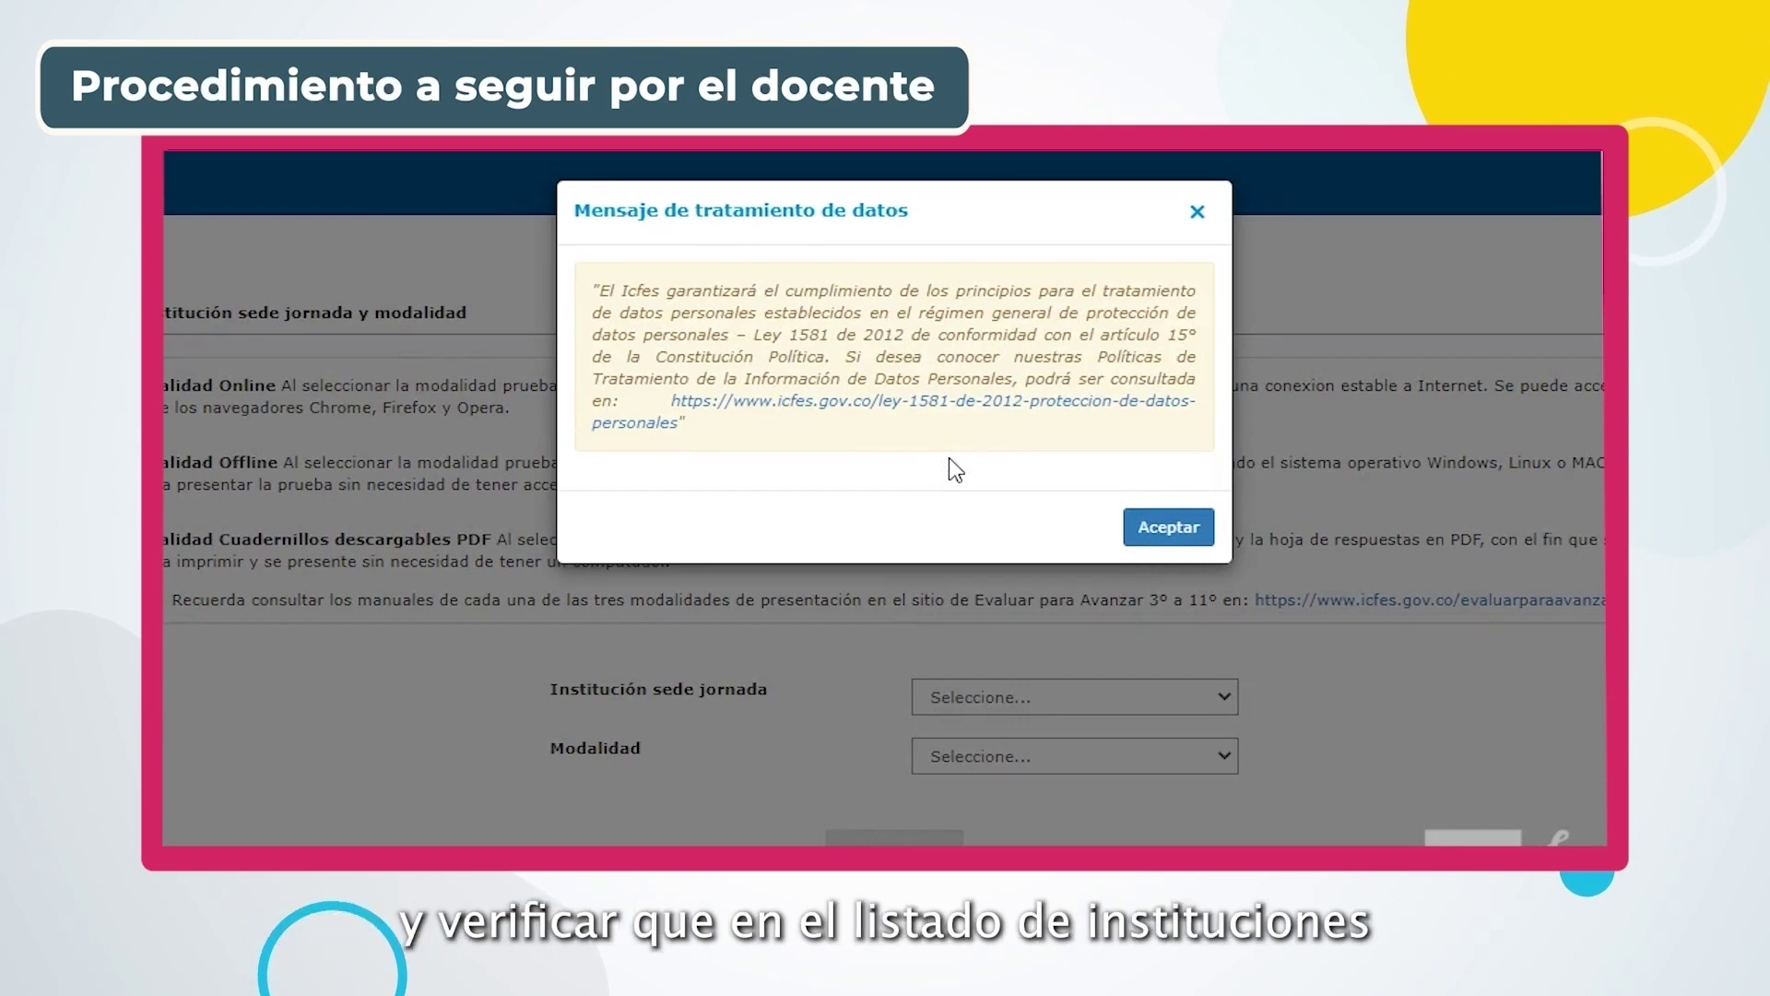
Accept the data notice, pick COLEGIO ARBORIZADORA ALTA and Presentación Online, and enter the platform
click(1151, 525)
click(1226, 698)
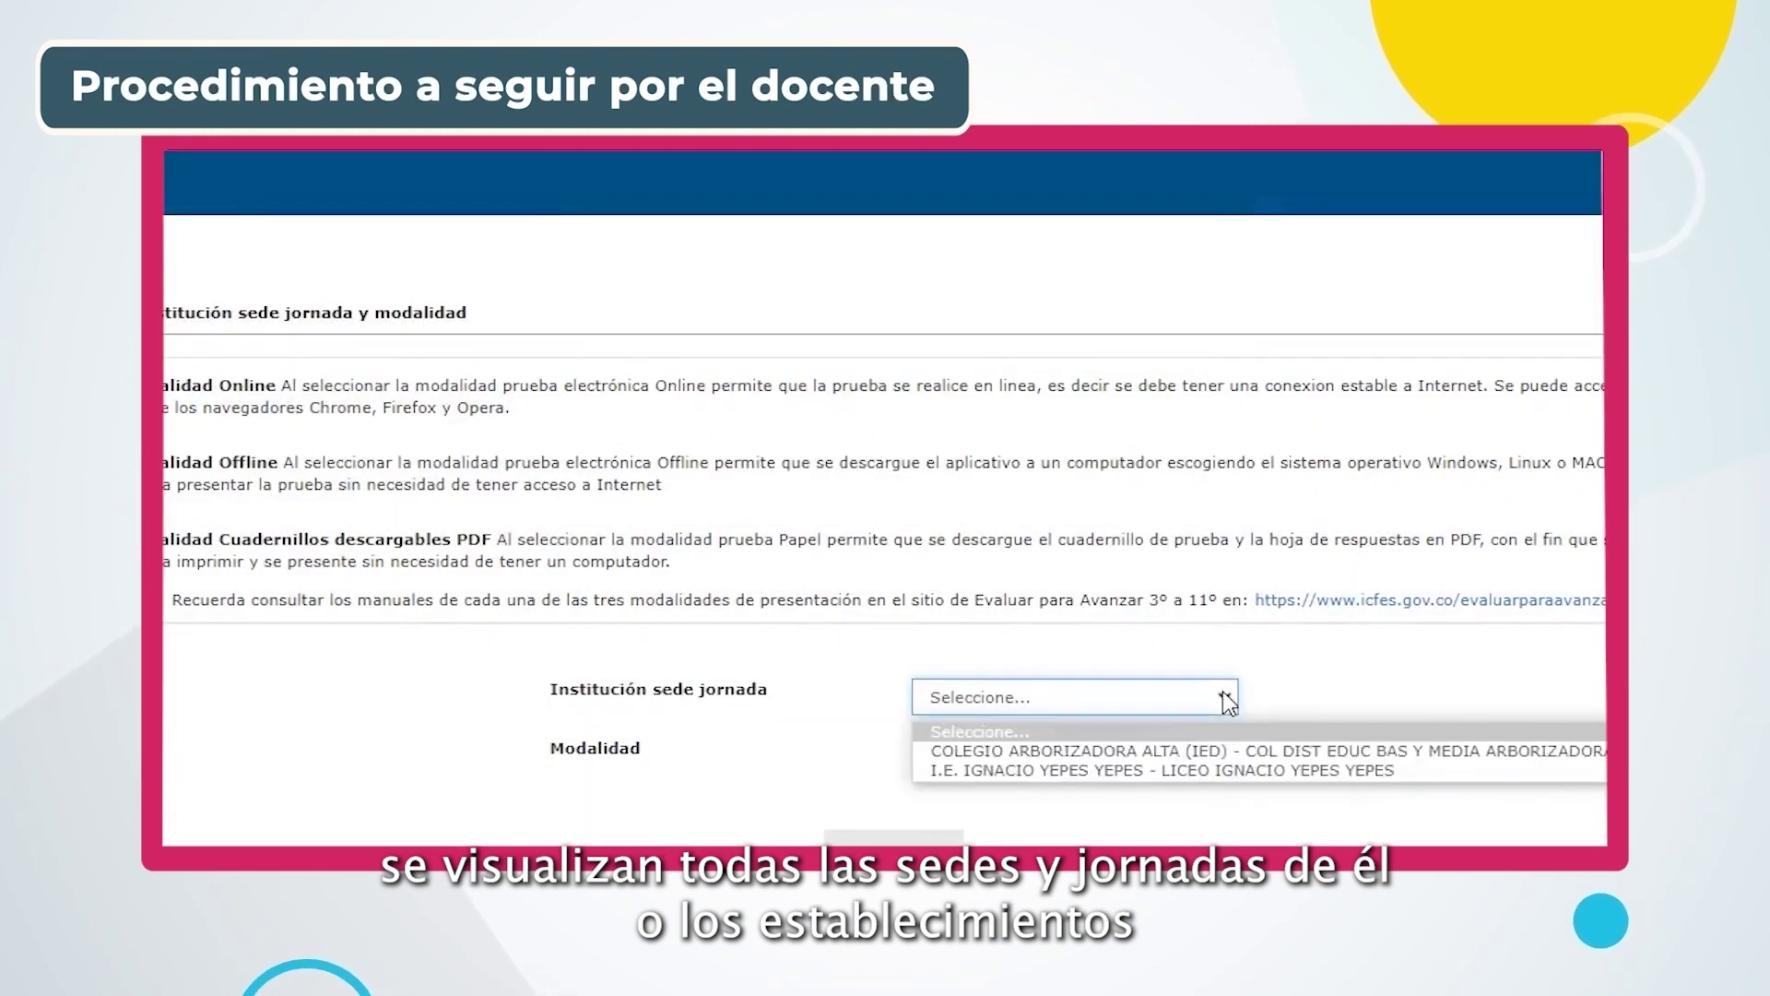
click(1165, 742)
click(1037, 764)
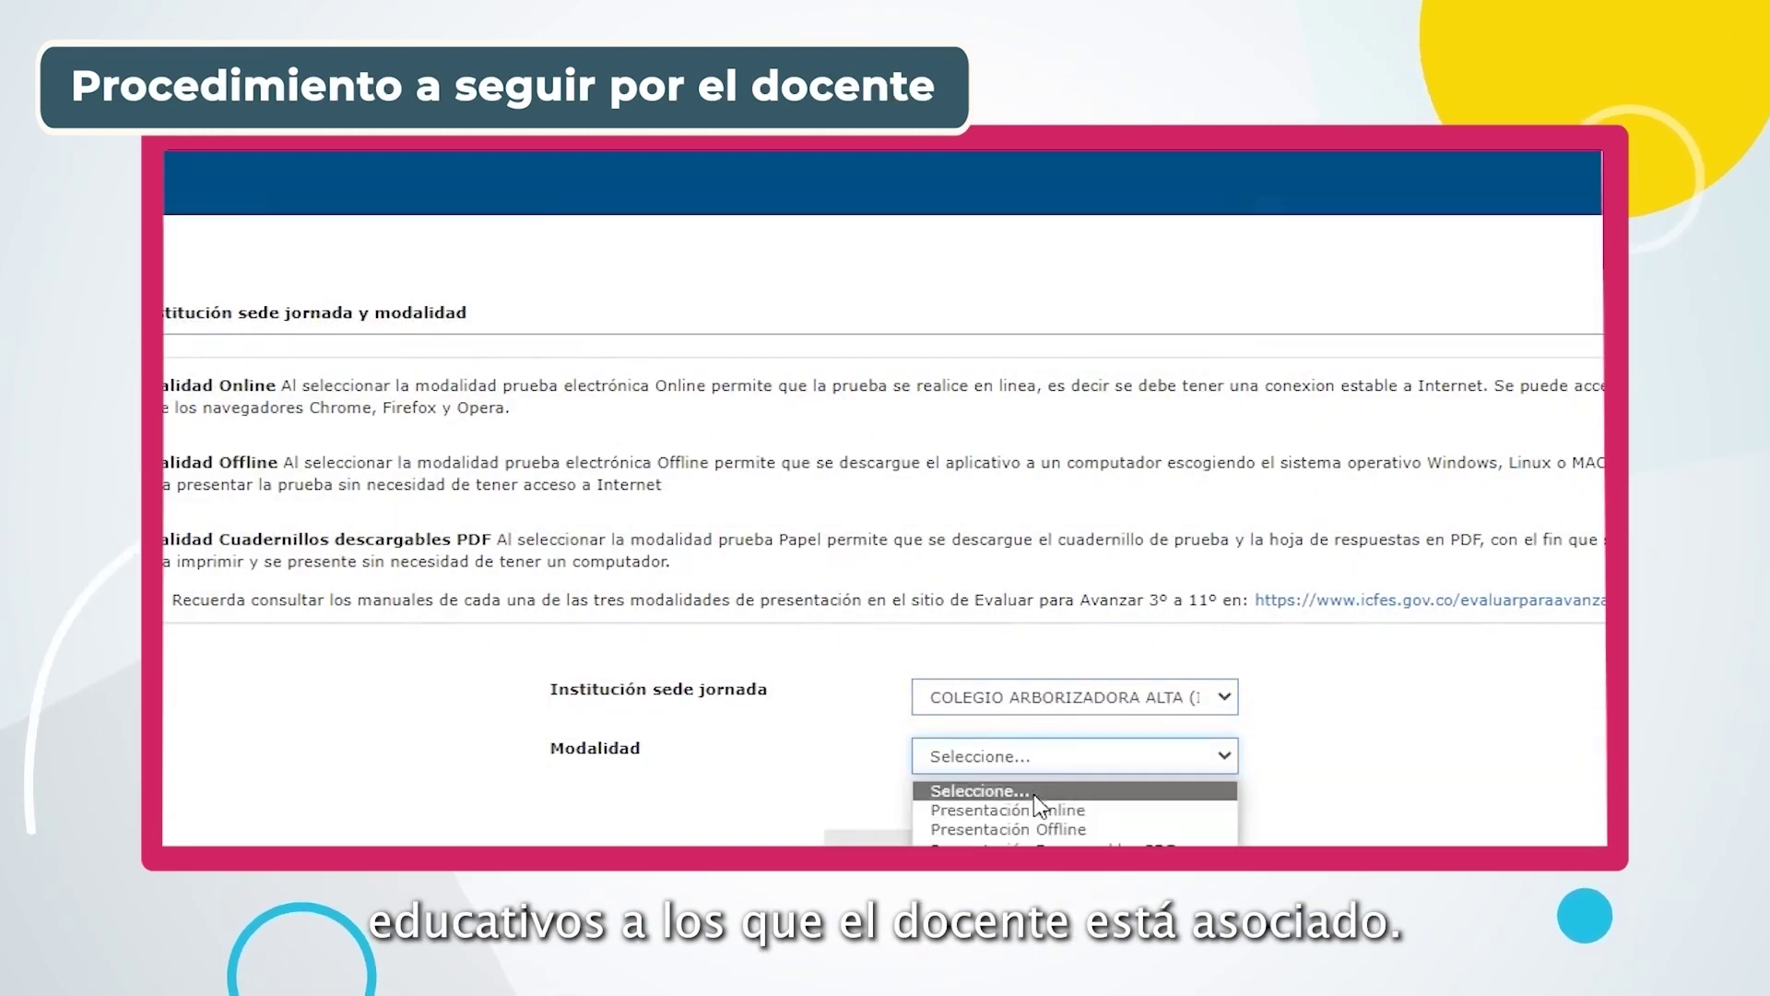
click(1036, 805)
click(922, 837)
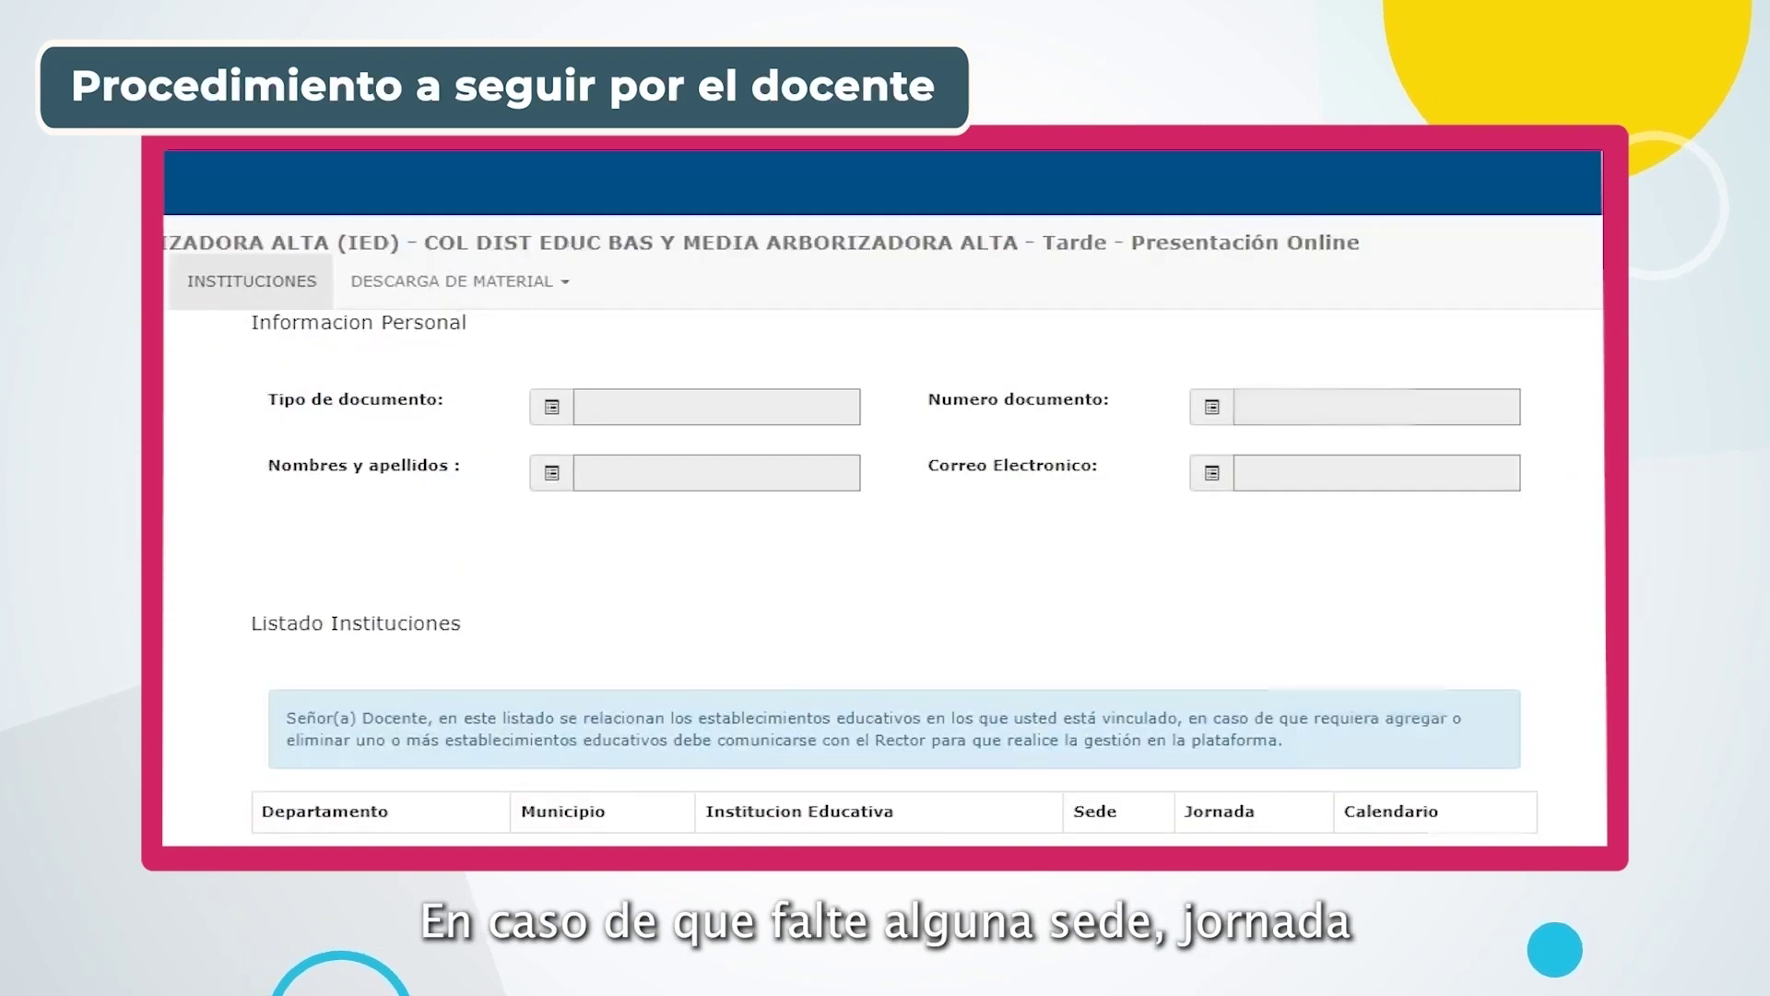